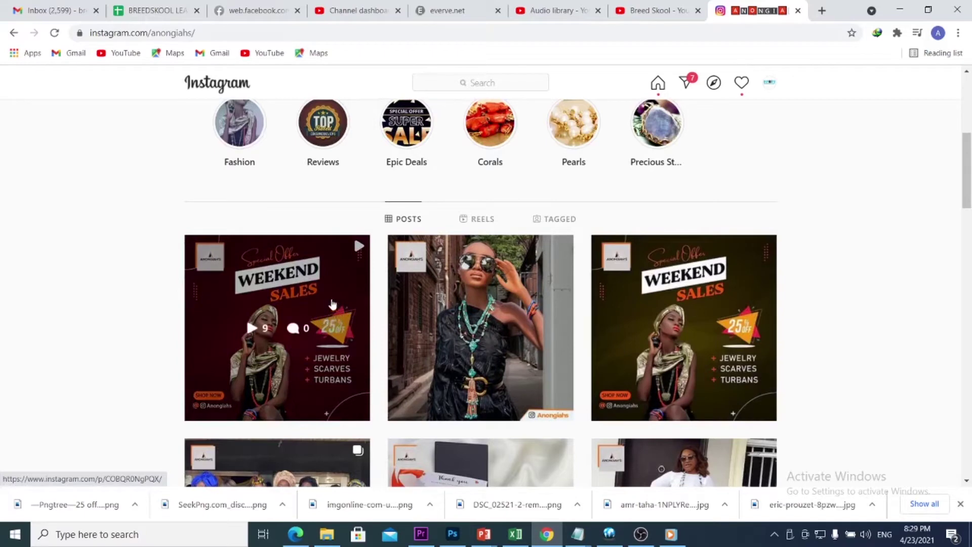
Look over the anongiahs Instagram profile and the weekend sales posts in its grid.
scroll(849, 254, up, 4)
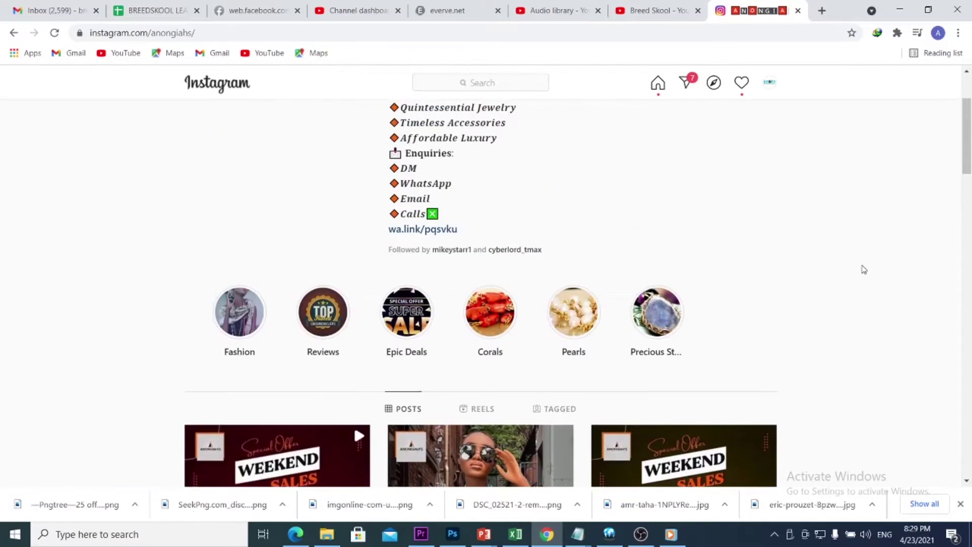
scroll(734, 278, up, 3)
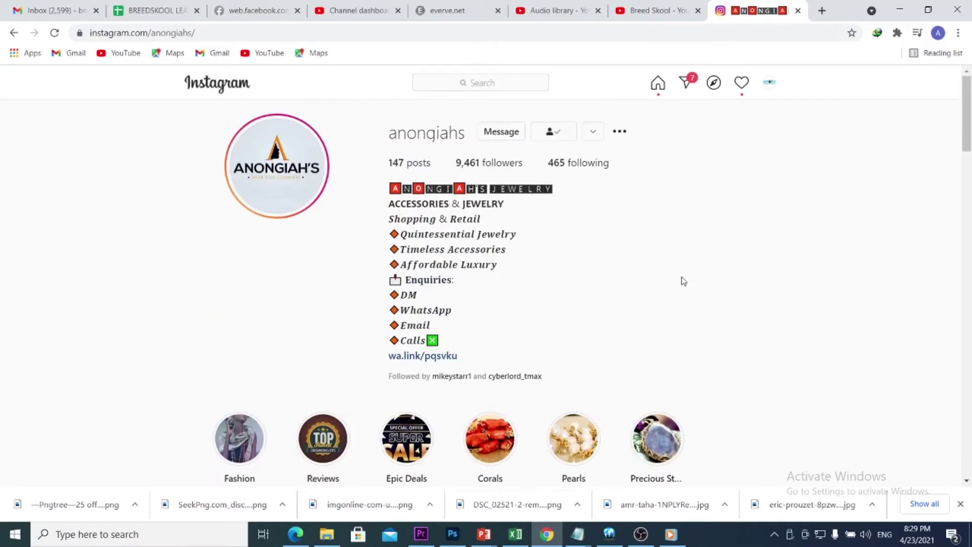
scroll(547, 386, down, 4)
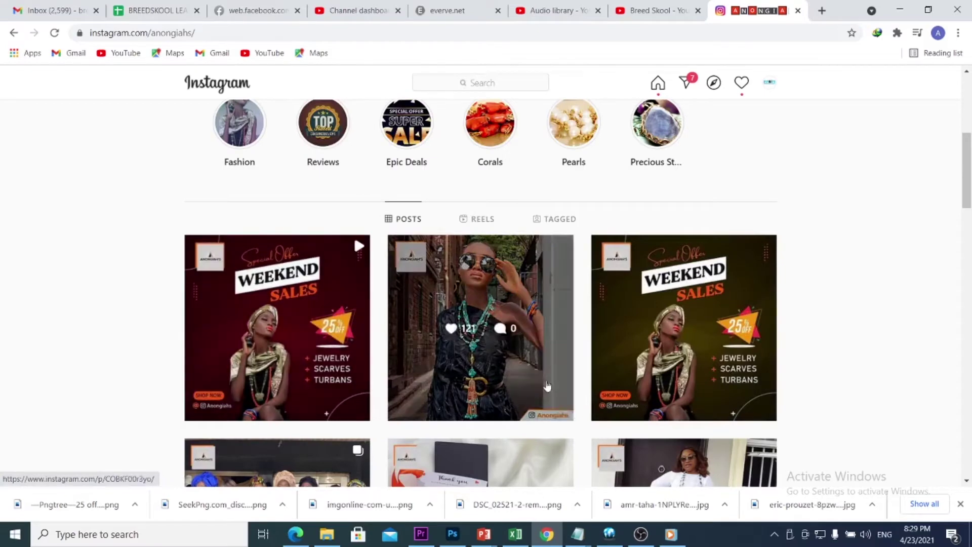
Switch to the media player, view the weekend sales video full screen, and minimise the player.
click(671, 535)
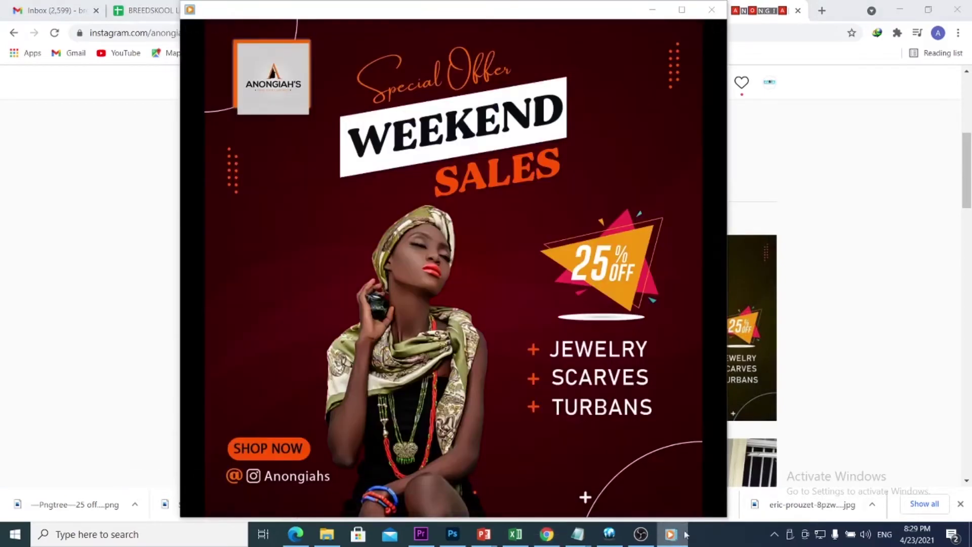
double_click(553, 430)
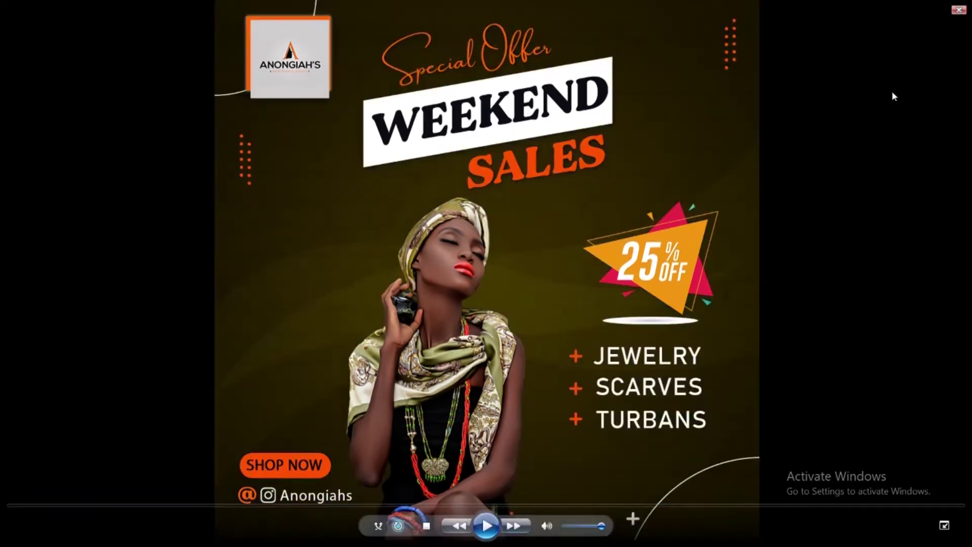
double_click(891, 91)
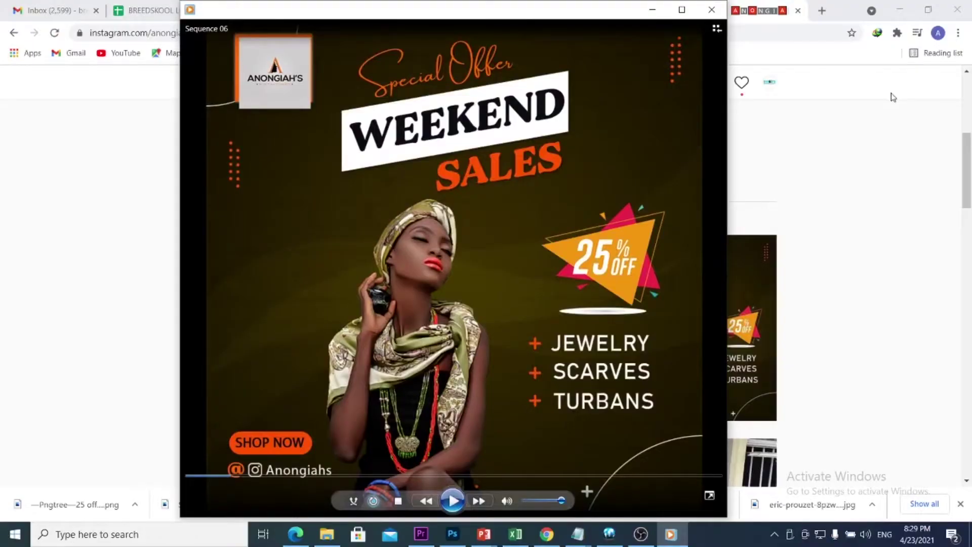
click(654, 11)
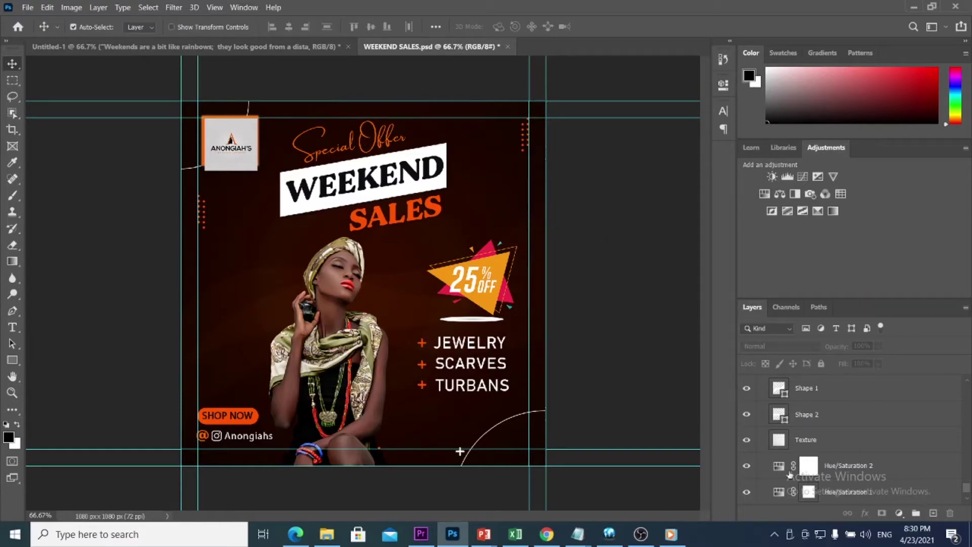
Delete the Hue/Saturation 2 adjustment layer from WEEKEND SALES.psd in Photoshop.
click(899, 474)
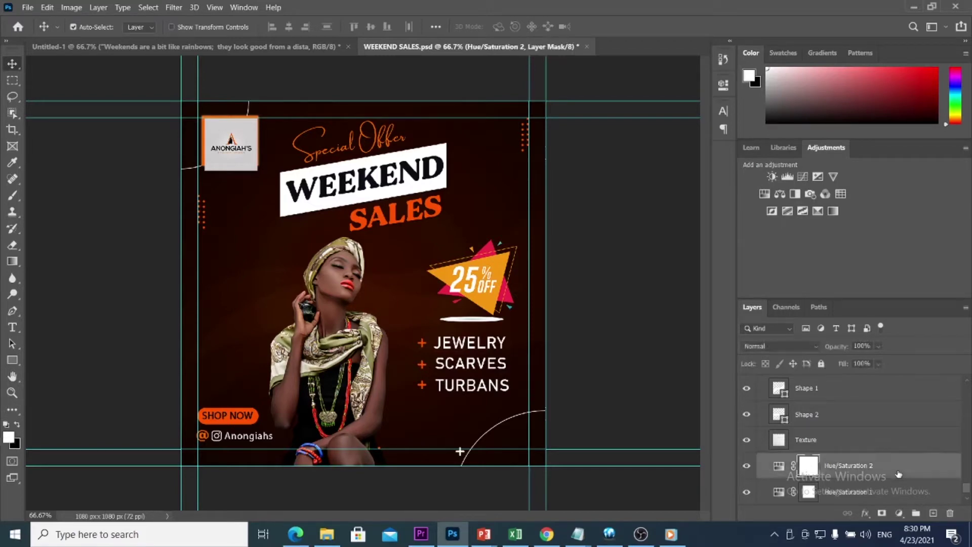
key(Delete)
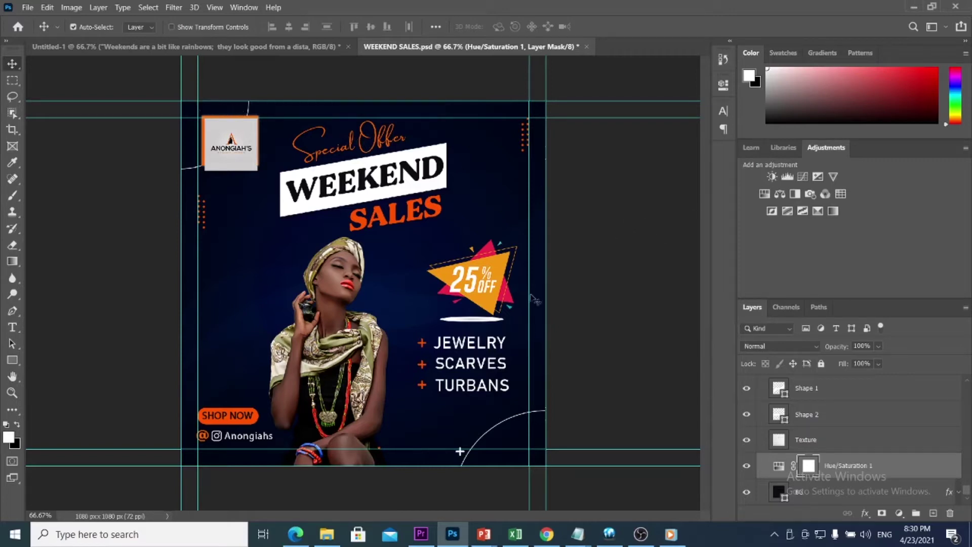
click(551, 539)
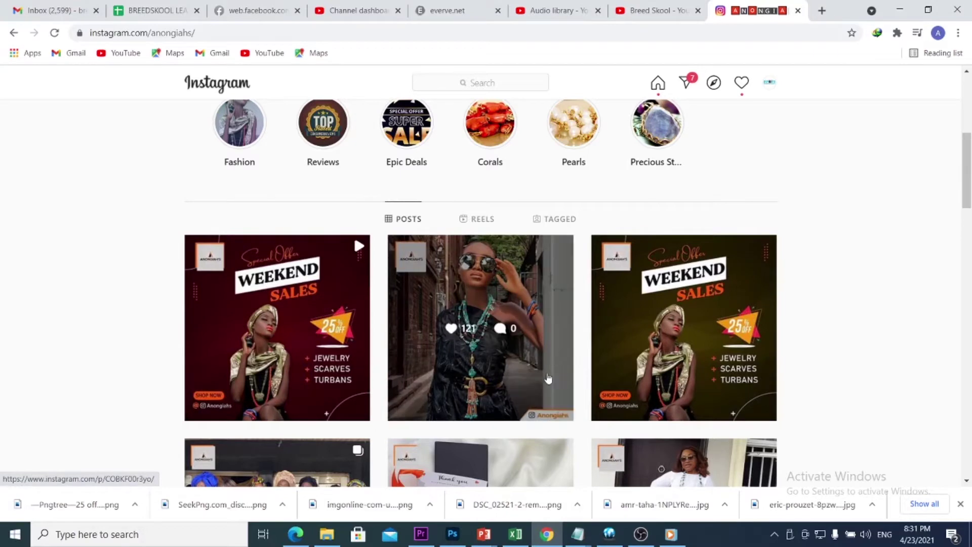
scroll(527, 377, up, 2)
scroll(326, 298, up, 3)
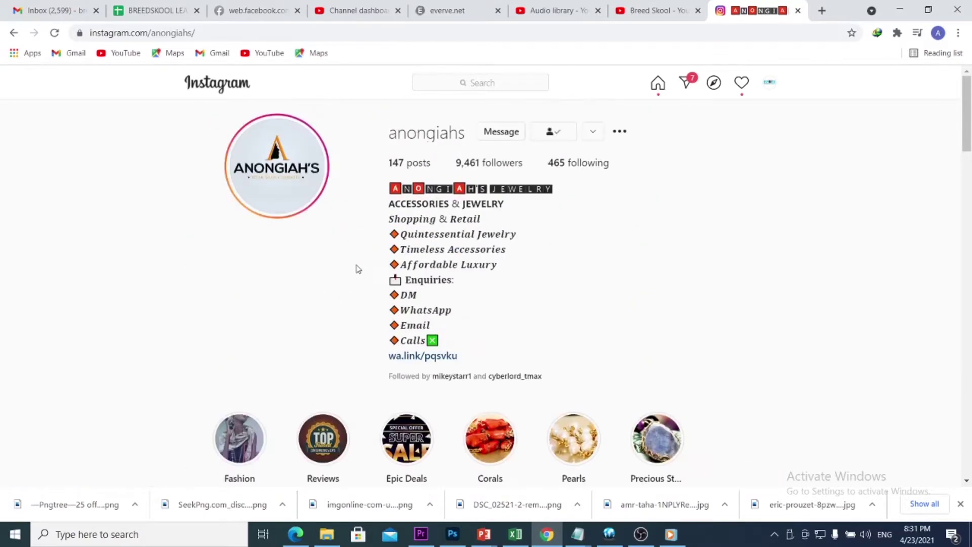
scroll(367, 302, down, 3)
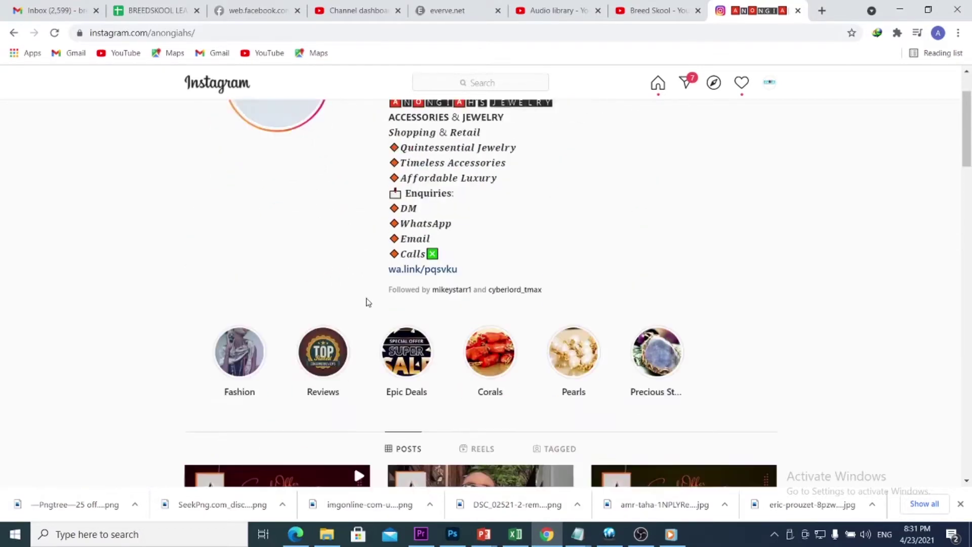
click(482, 347)
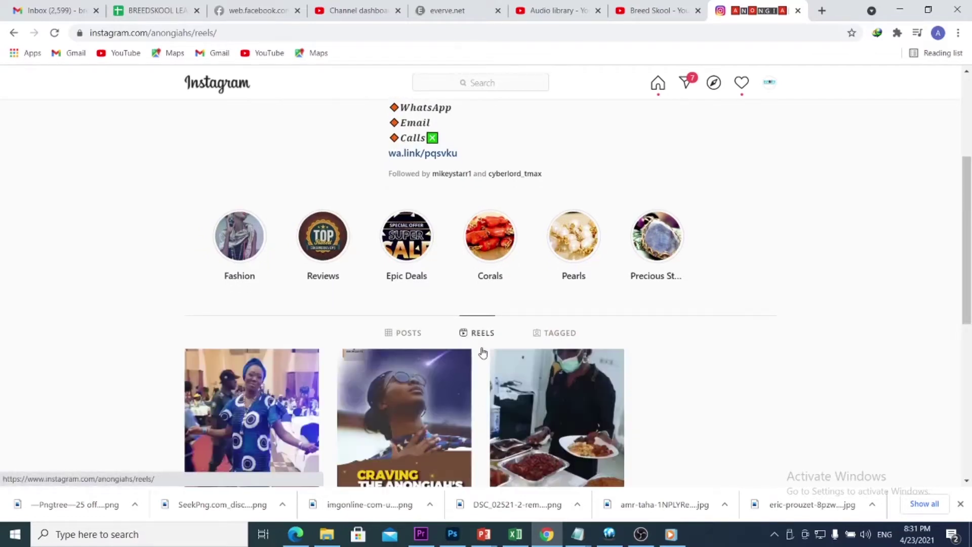
scroll(484, 352, down, 3)
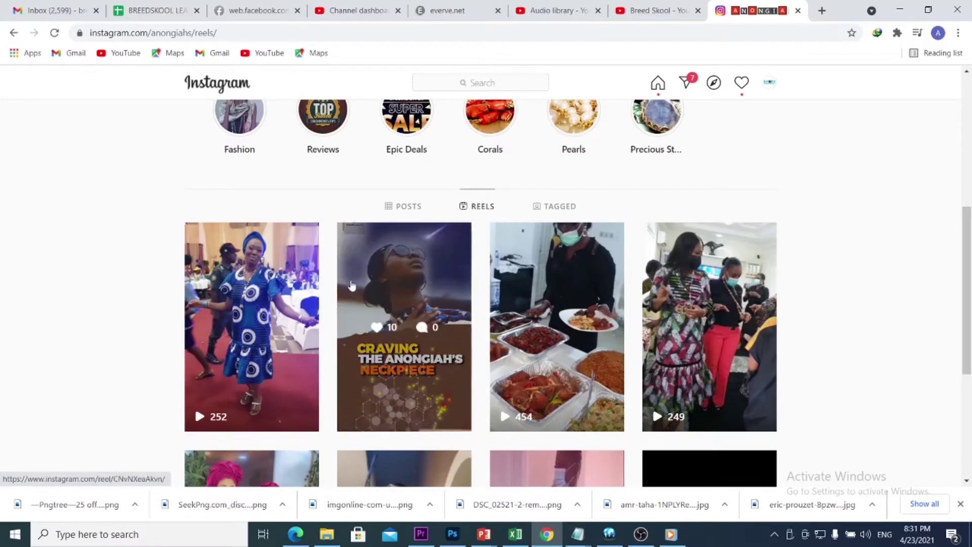
scroll(334, 276, up, 3)
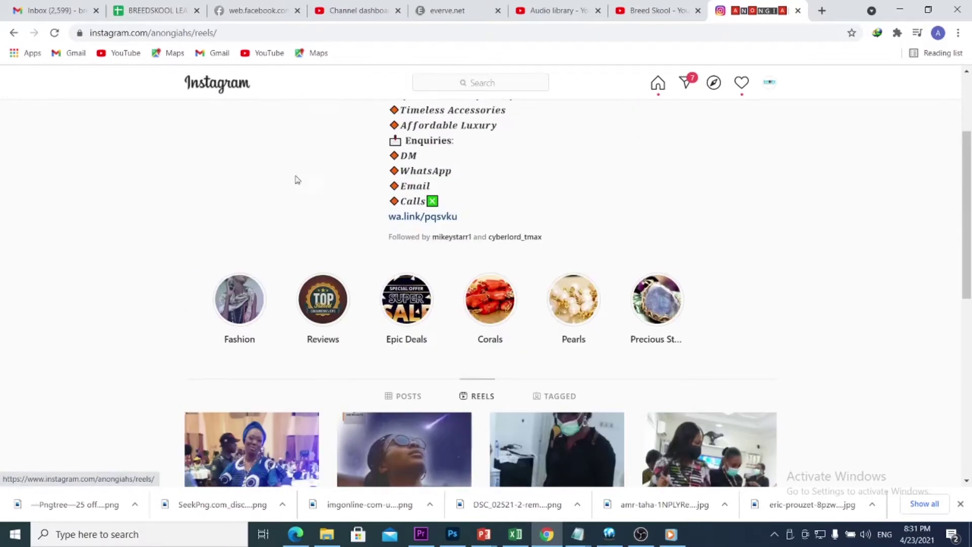
scroll(297, 183, up, 2)
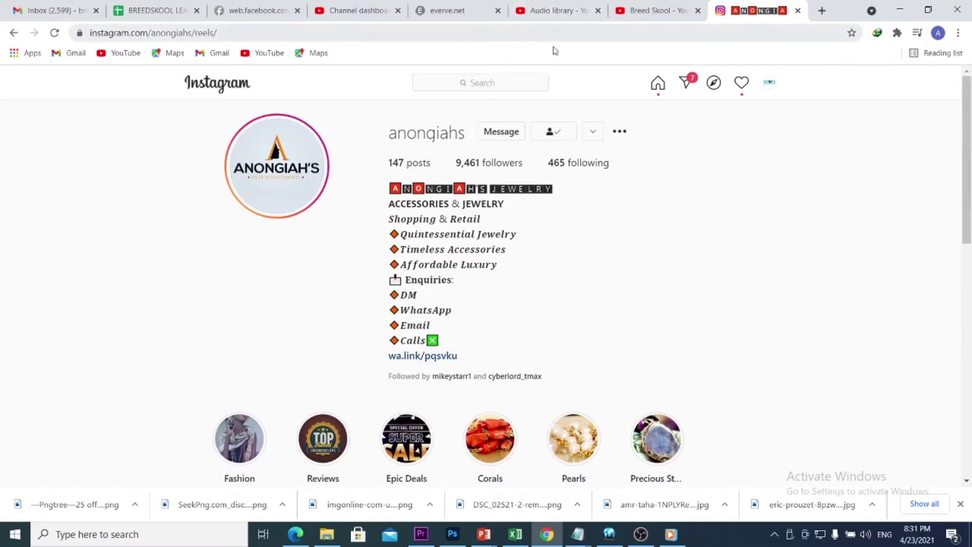
Check the ig feeds video sequence in Premiere Pro and the weekend sales design in Photoshop.
click(421, 534)
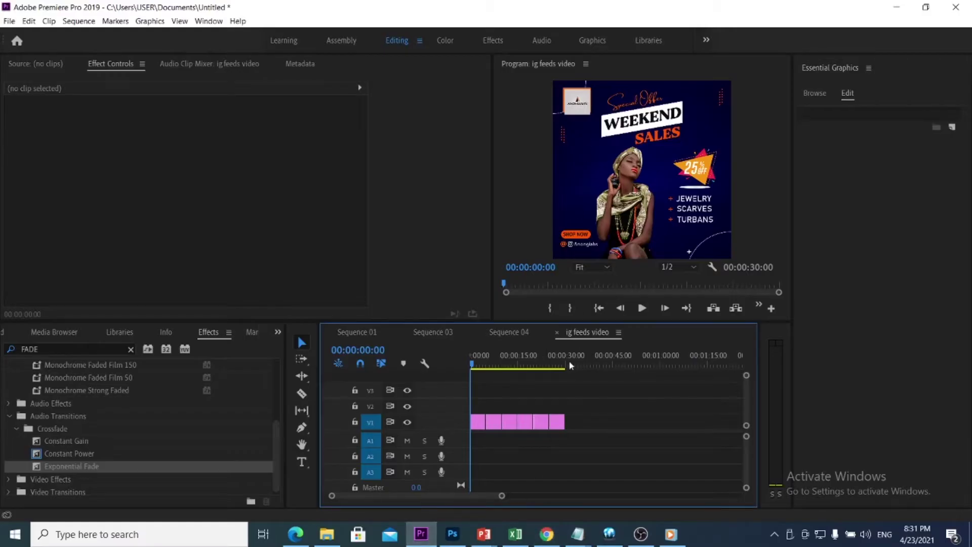
click(452, 534)
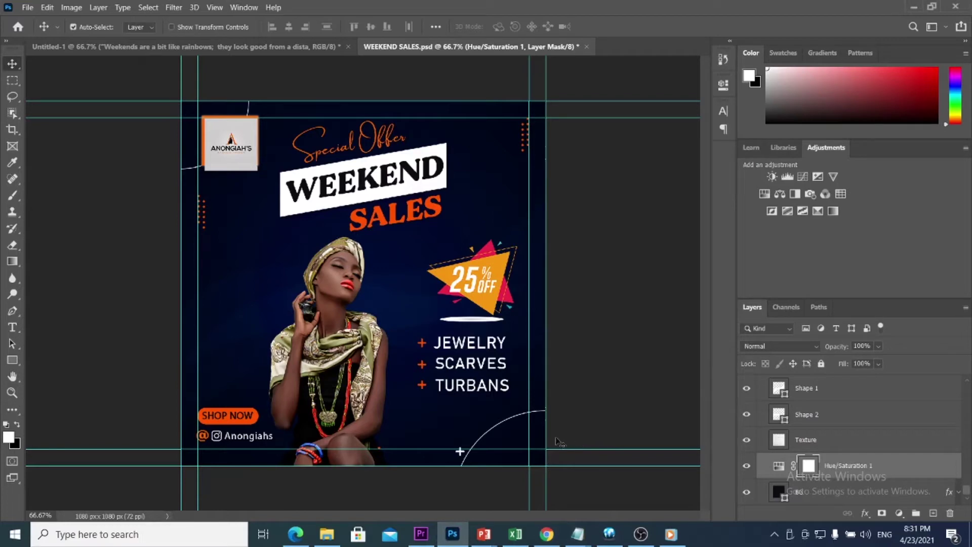
click(454, 534)
click(453, 534)
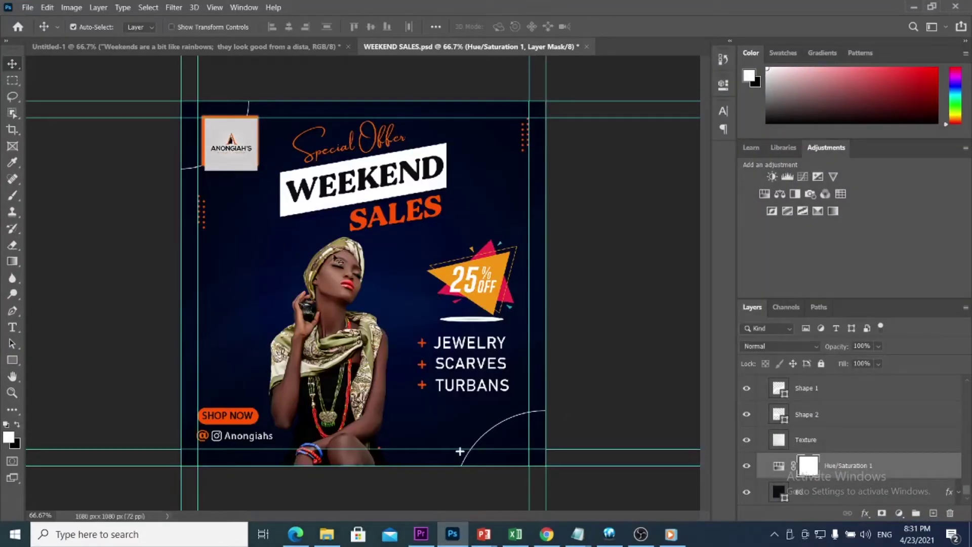
Switch to File Explorer and look through the ANONGIAHS WEB PROJECT folder for the exported WEEKEND SALES images.
click(327, 534)
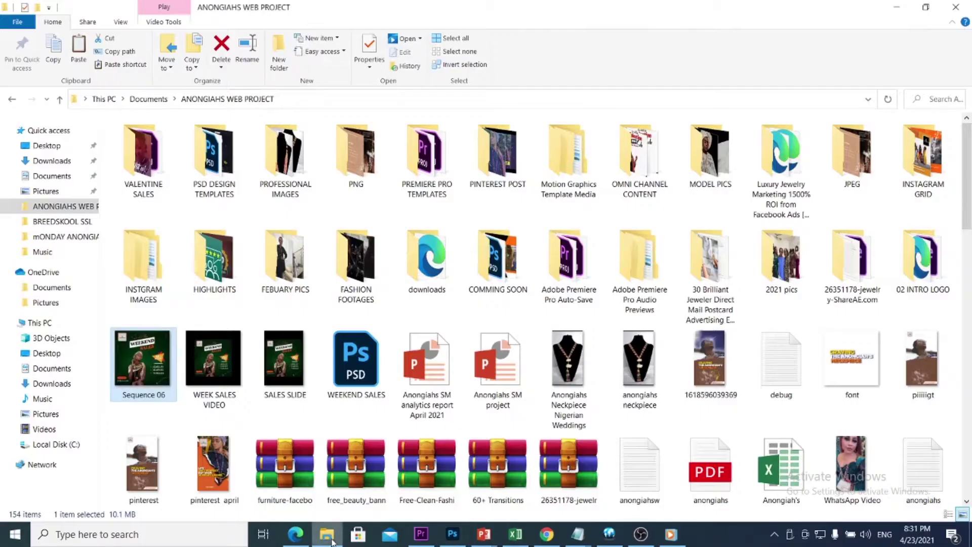
scroll(380, 435, down, 3)
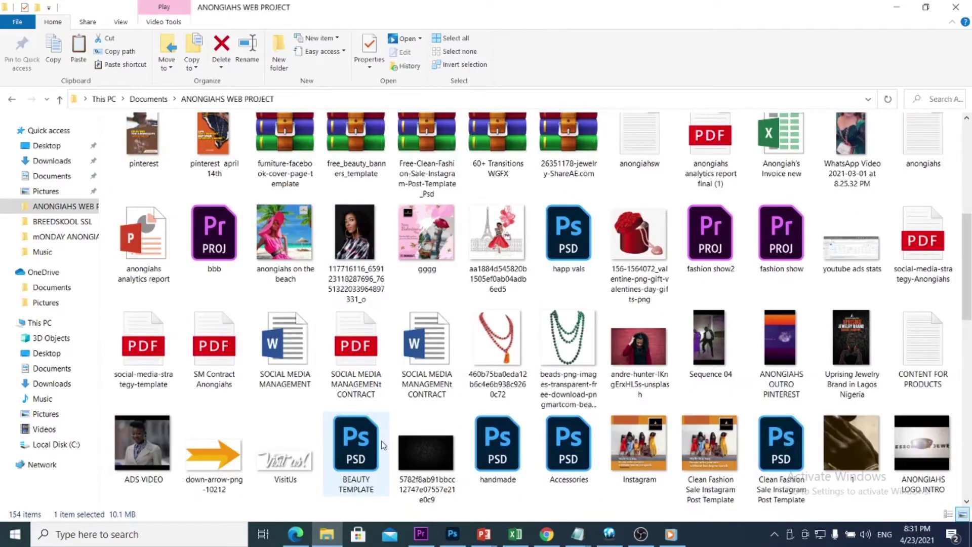
scroll(381, 441, up, 5)
scroll(343, 400, down, 15)
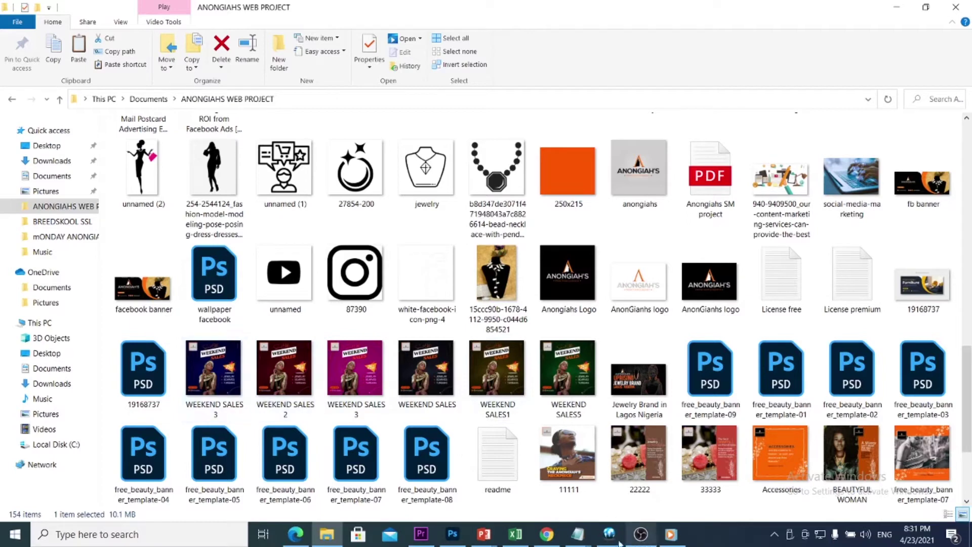
Switch to Premiere Pro, delete all clips from the ig feeds video sequence, and close that sequence.
click(425, 541)
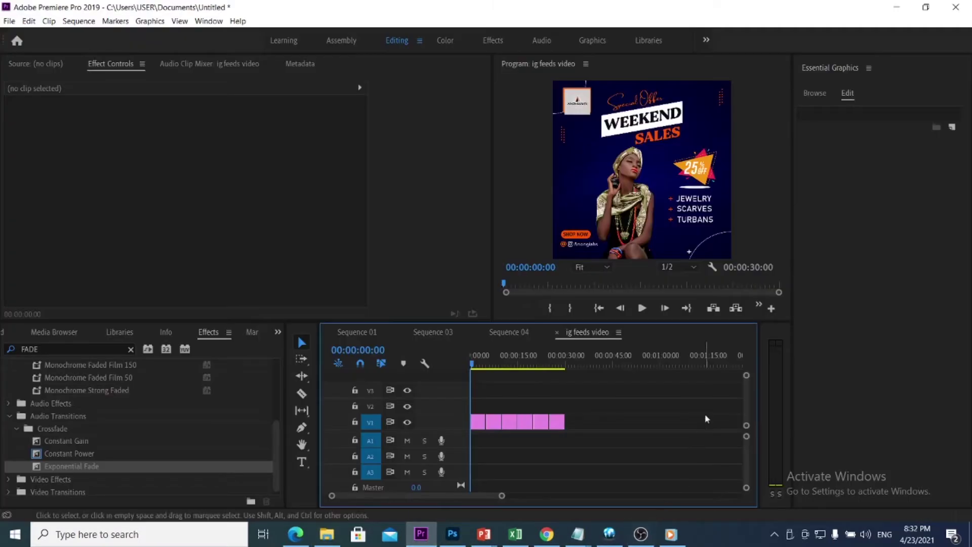
drag(607, 431, 472, 393)
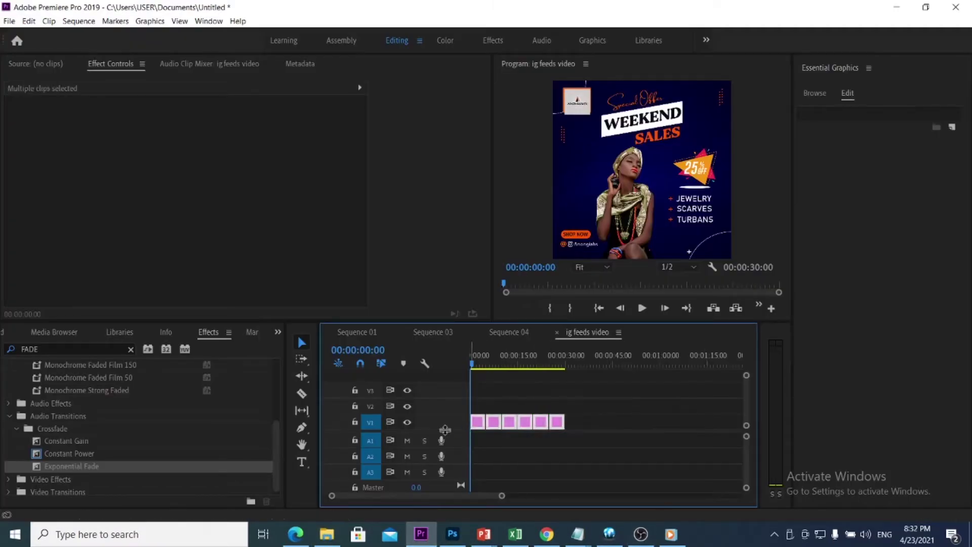
key(Delete)
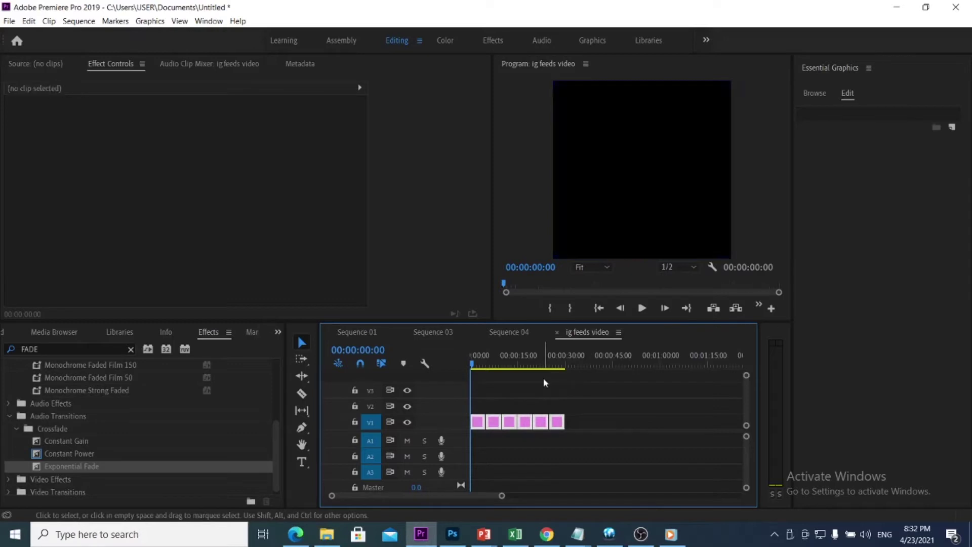
click(557, 333)
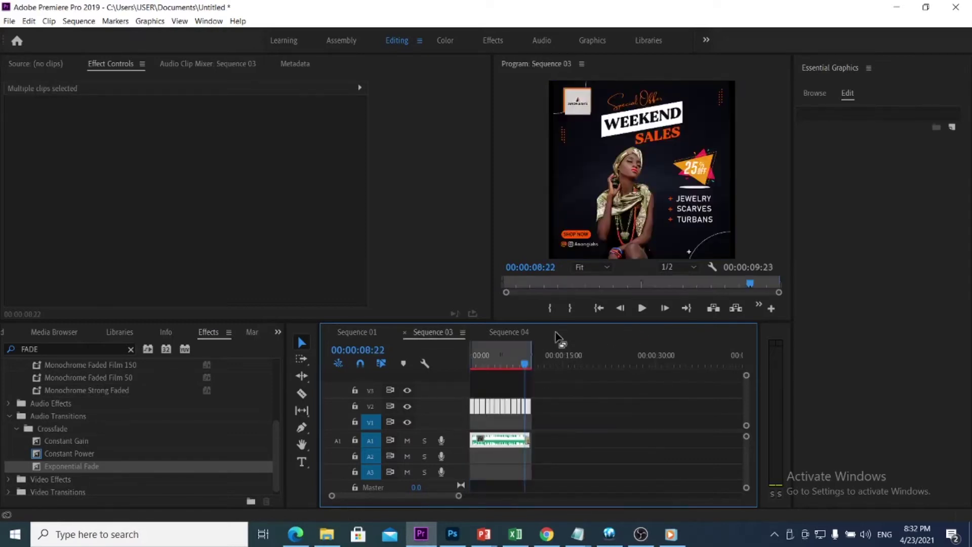
Start a new sequence from the custom Instagram preset, with the editing mode set to Custom.
click(530, 364)
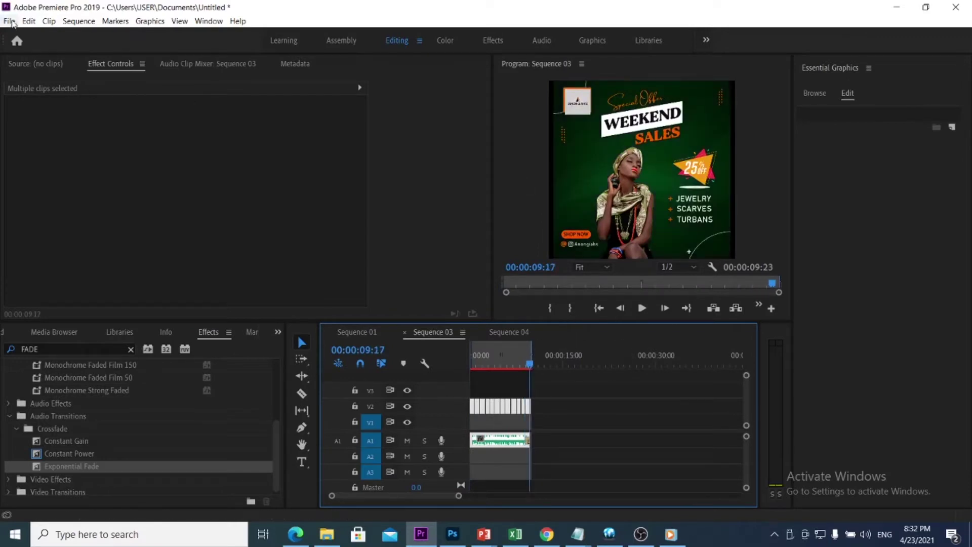
click(10, 21)
mouse_move(14, 36)
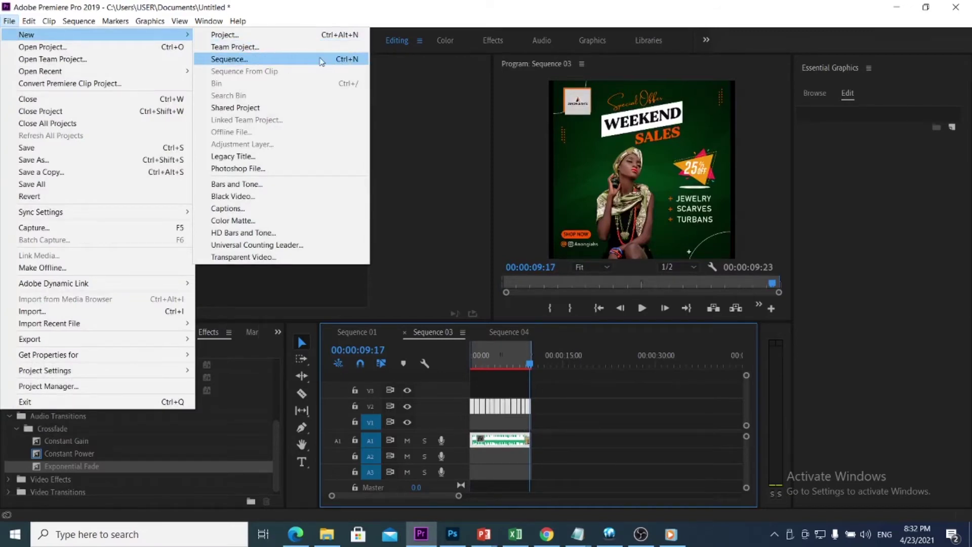
click(337, 60)
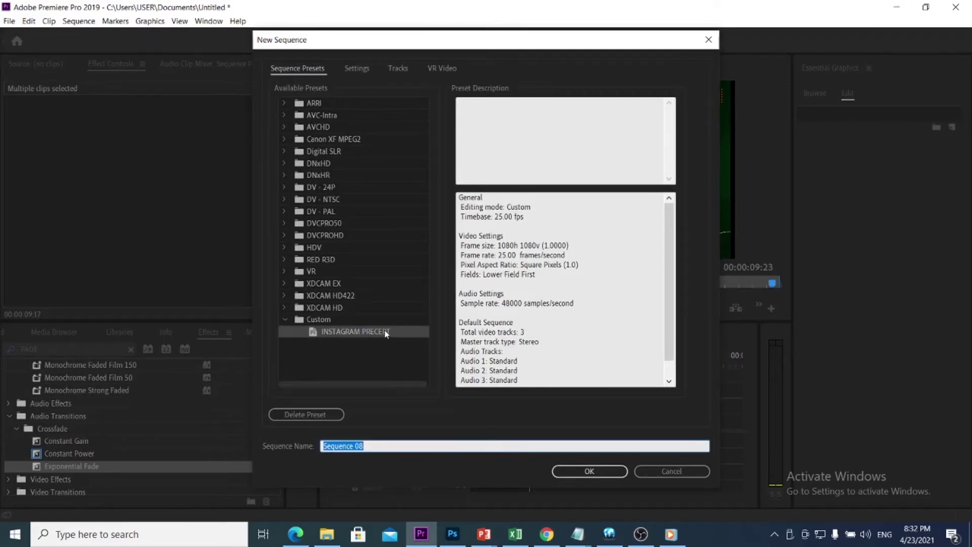
click(587, 322)
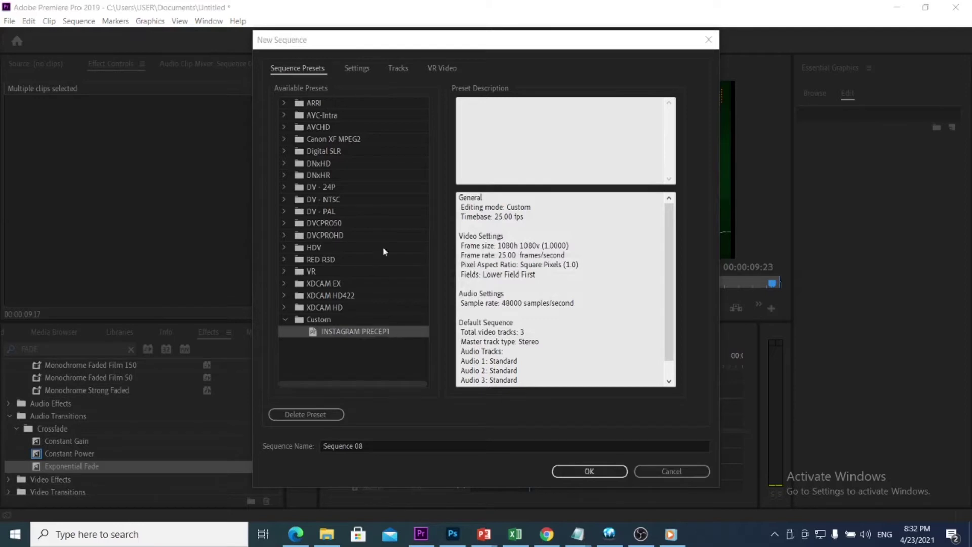
click(357, 68)
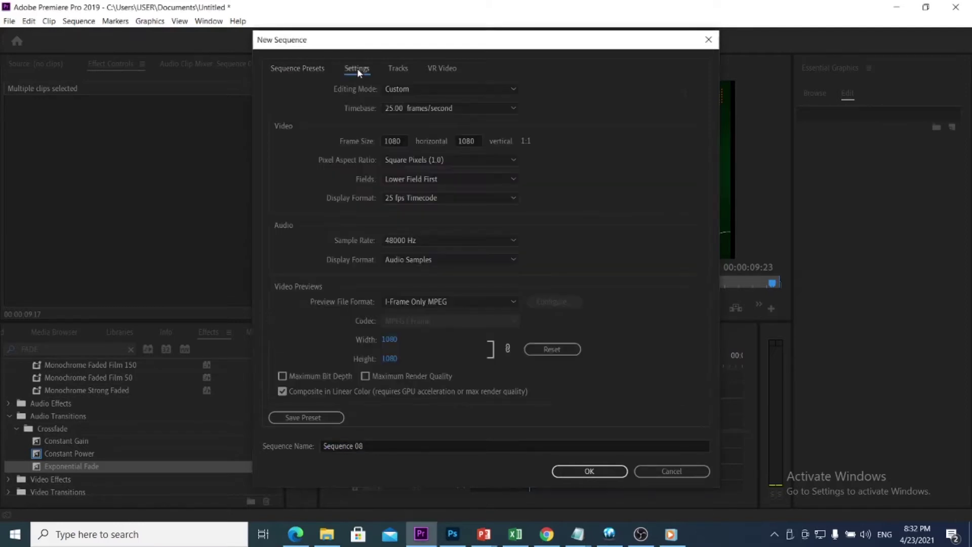
click(420, 90)
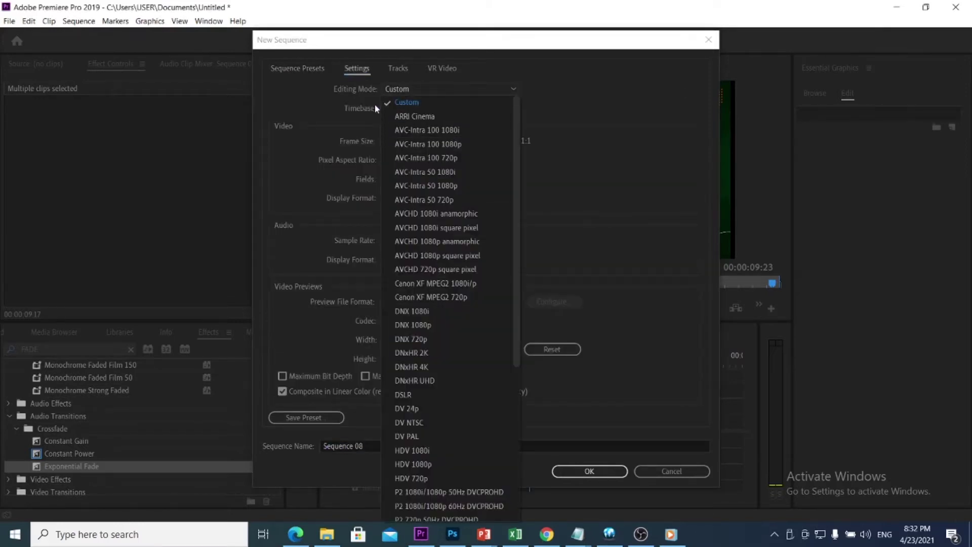
click(545, 108)
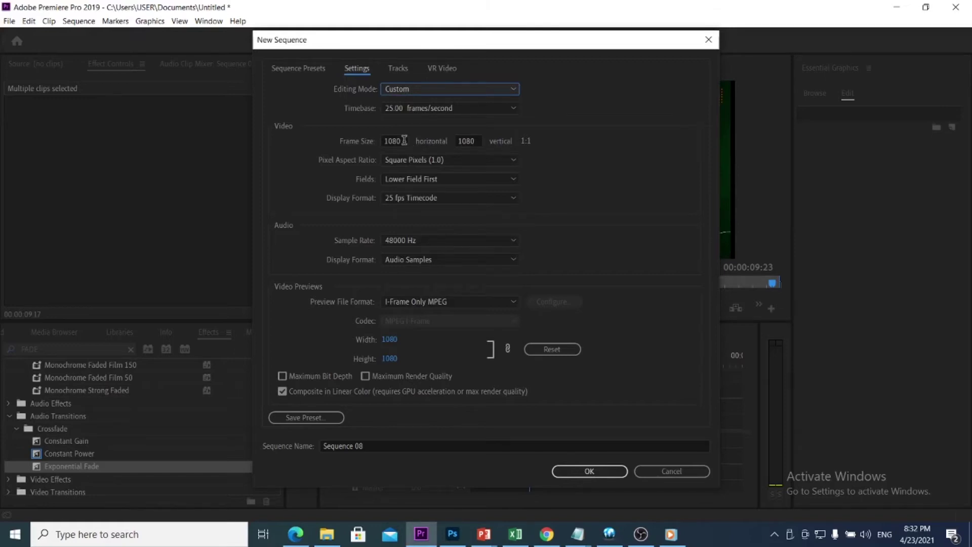
Set the new sequence's frame size to 1080 horizontal by 1080 vertical and create the sequence.
click(471, 142)
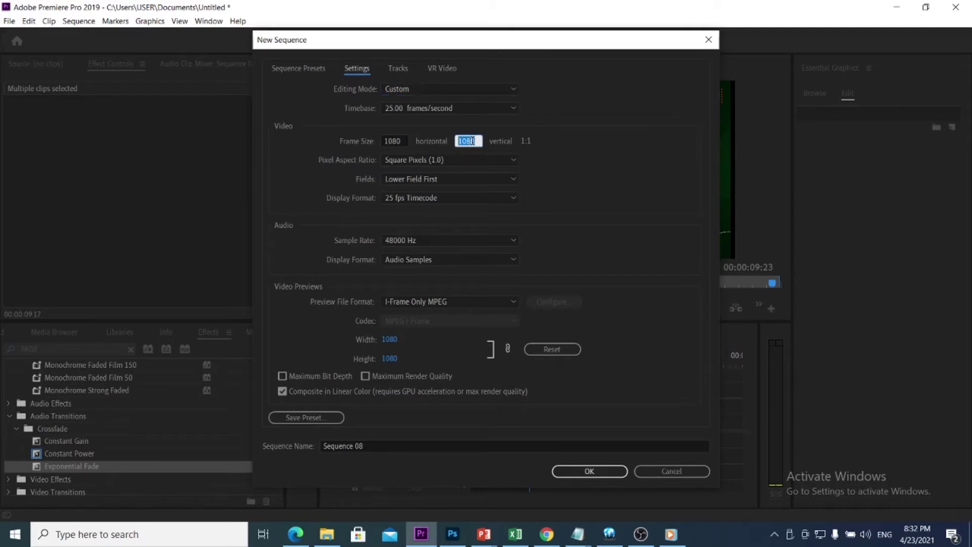
text(192)
click(479, 143)
text(1080)
click(587, 162)
click(602, 472)
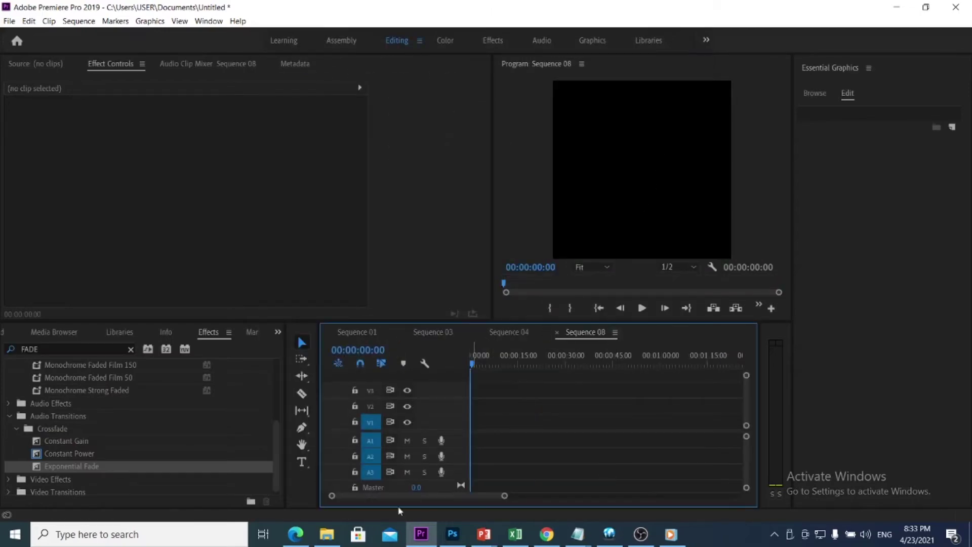
Switch to File Explorer, place the six WEEKEND SALES images at the start of video track 1 in Premiere Pro's Sequence 08, and play the sequence.
click(326, 534)
click(572, 377)
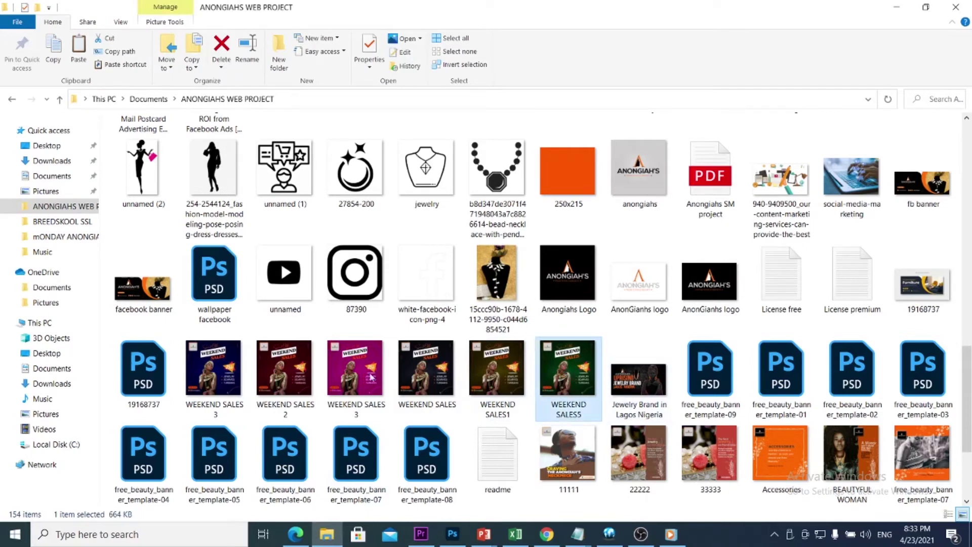
click(215, 375)
shift+click(567, 375)
drag(496, 369, 469, 423)
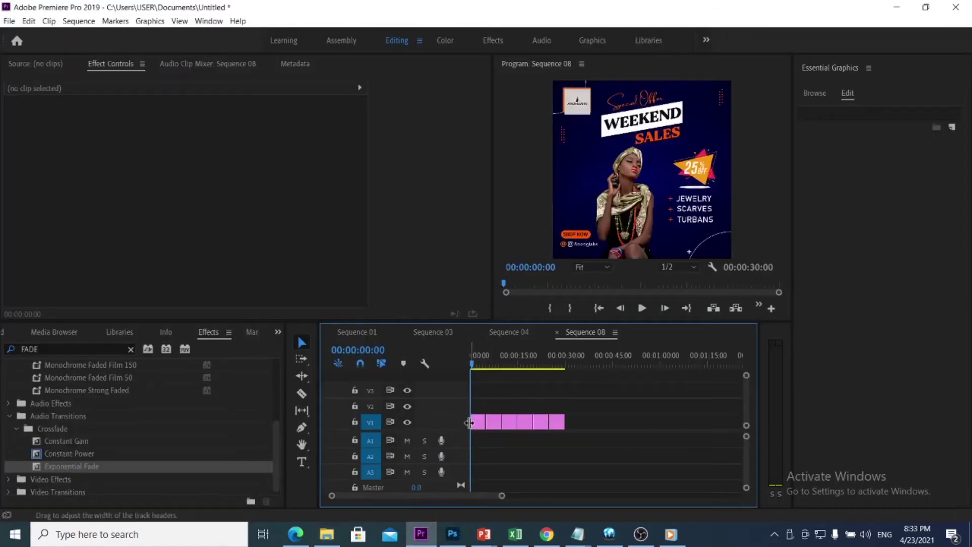
click(761, 86)
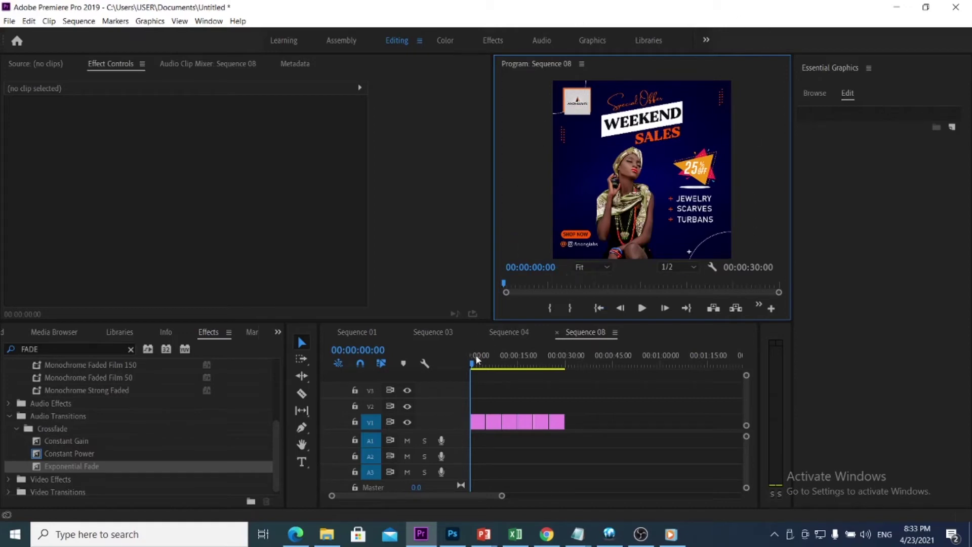
key(space)
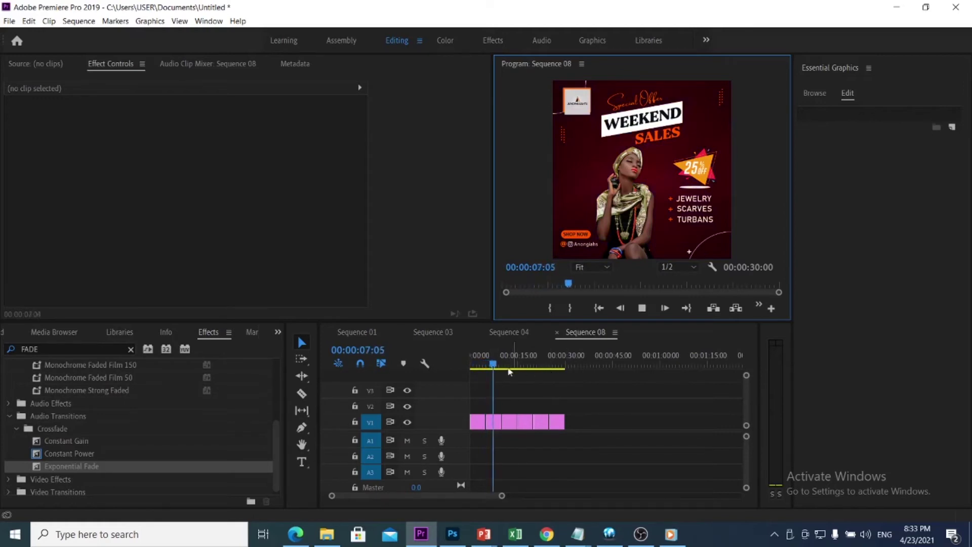
Cut the first clip to end at 00:00:01:05, move the WEEKEND SALES 2 clip directly after it, and shorten that clip to end at 00:00:03:00.
drag(495, 364, 474, 388)
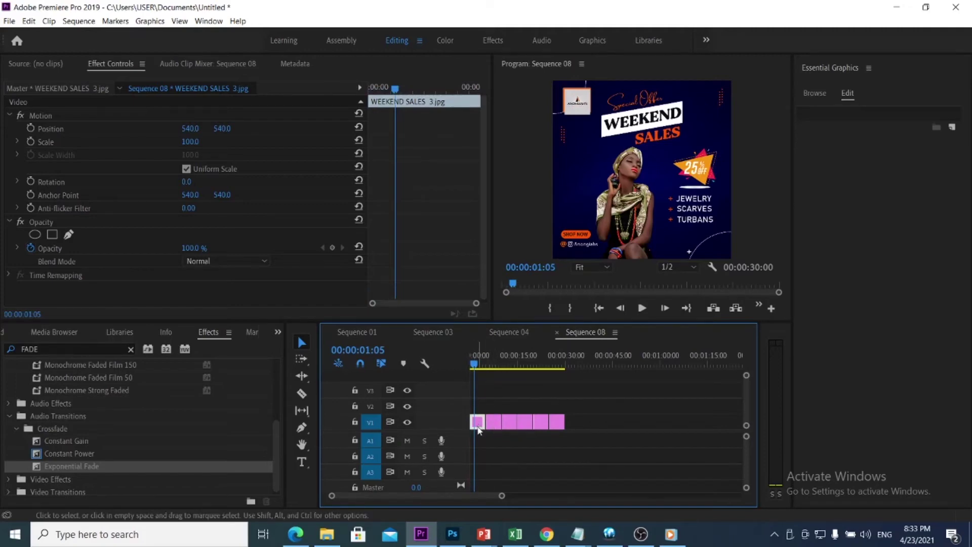
key(c)
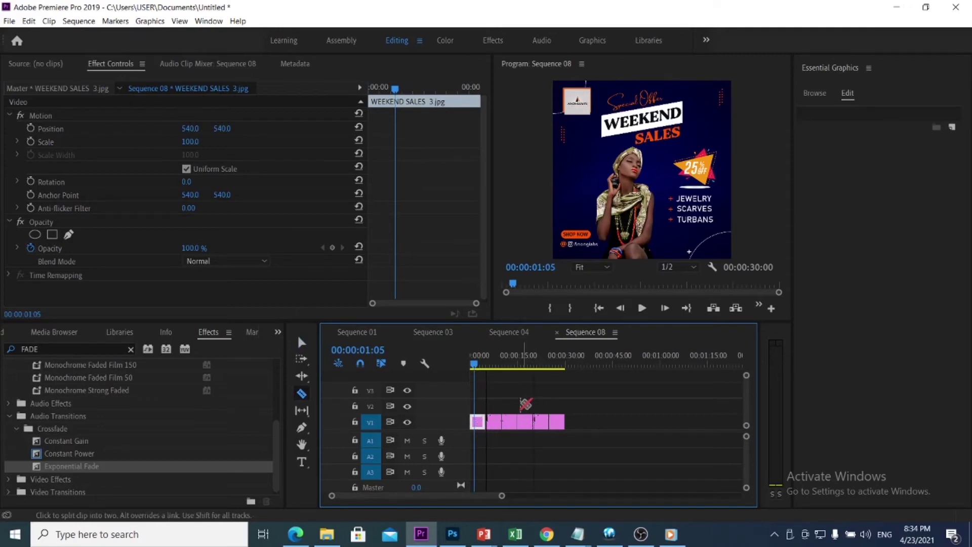
click(479, 422)
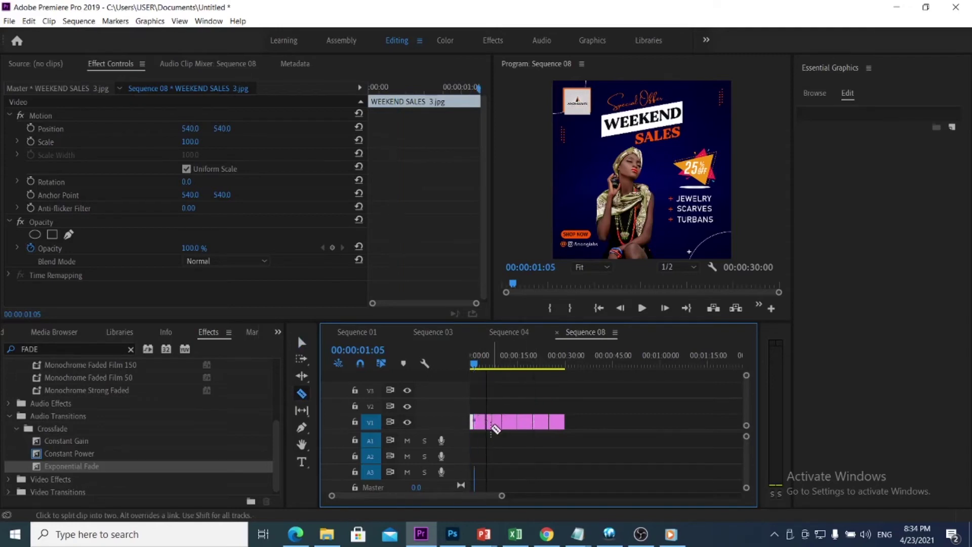
key(v)
click(480, 423)
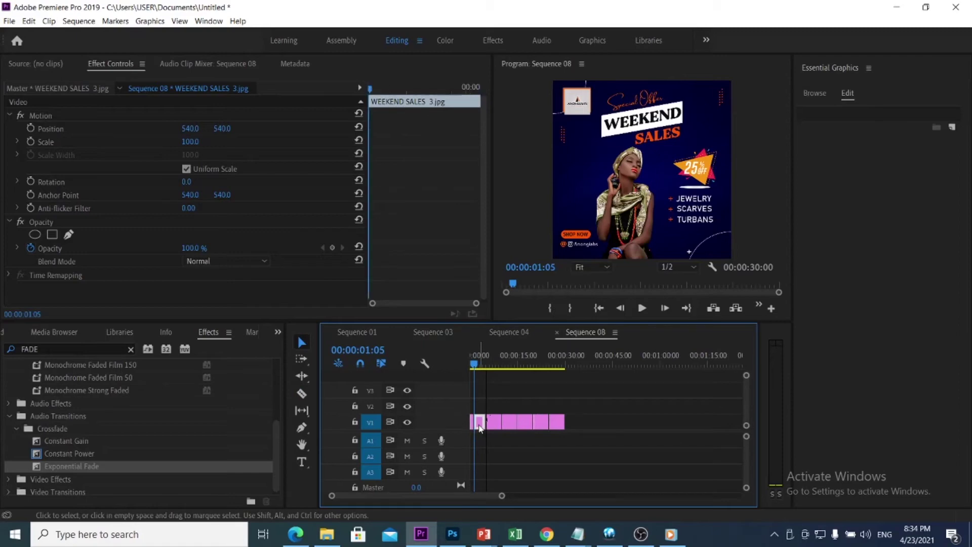
key(Delete)
drag(493, 429, 479, 429)
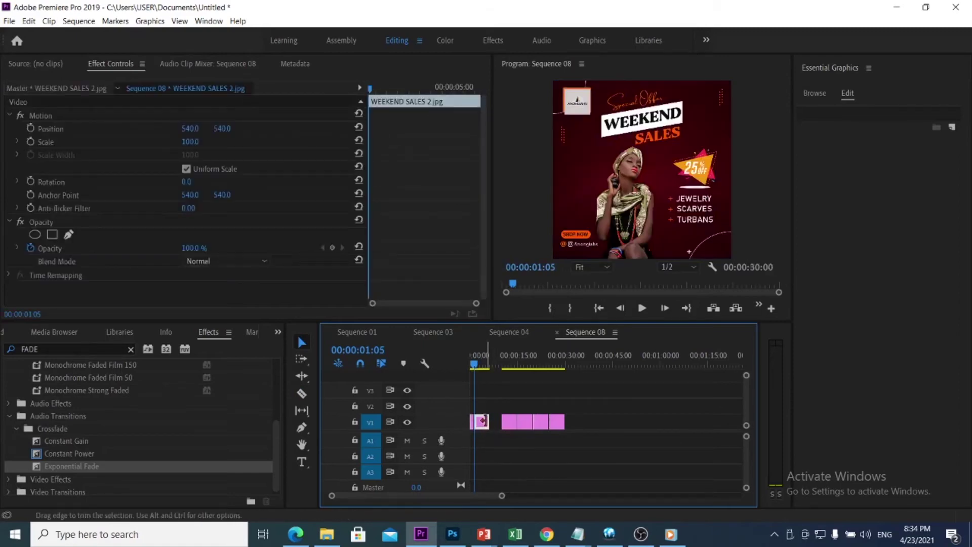
drag(475, 364, 478, 397)
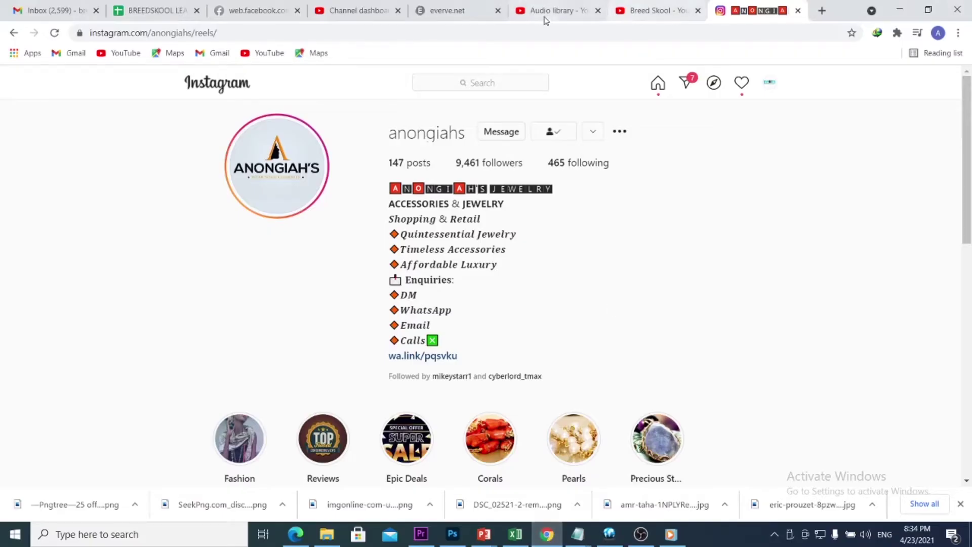
Look at the YouTube Audio library in the browser.
click(545, 15)
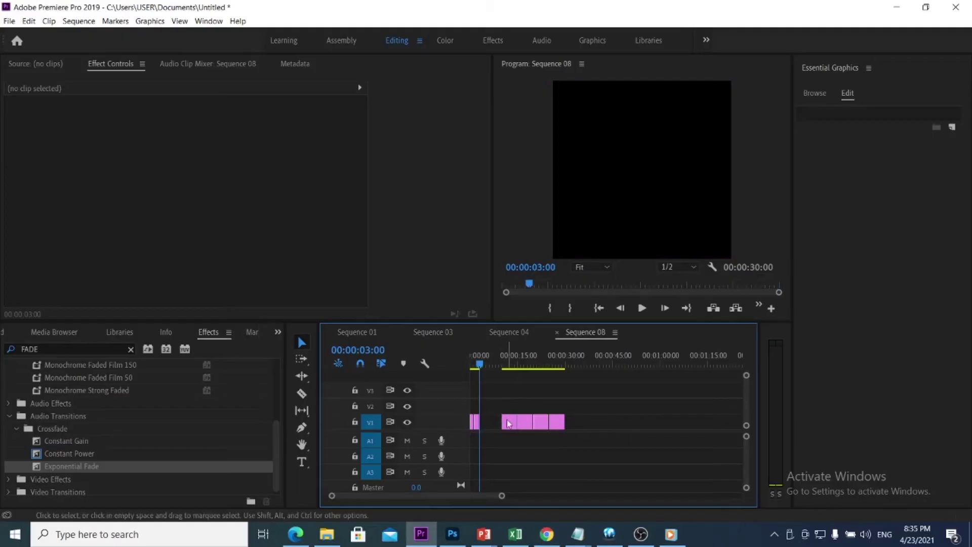
Copy the image clips and music from Sequence 03 into Sequence 08 at 00:00:03:00, and move the Basa Basa Beat audio to the sequence start.
click(438, 336)
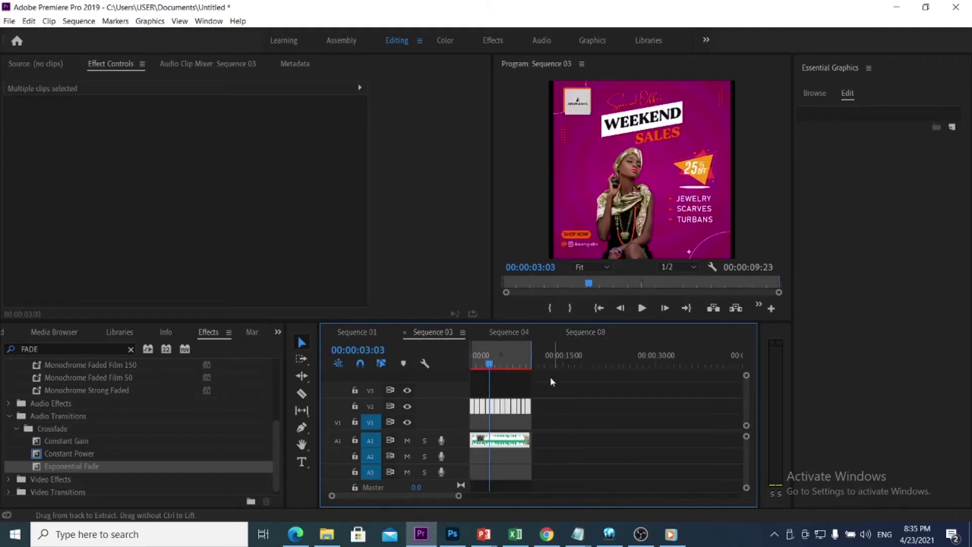
click(577, 334)
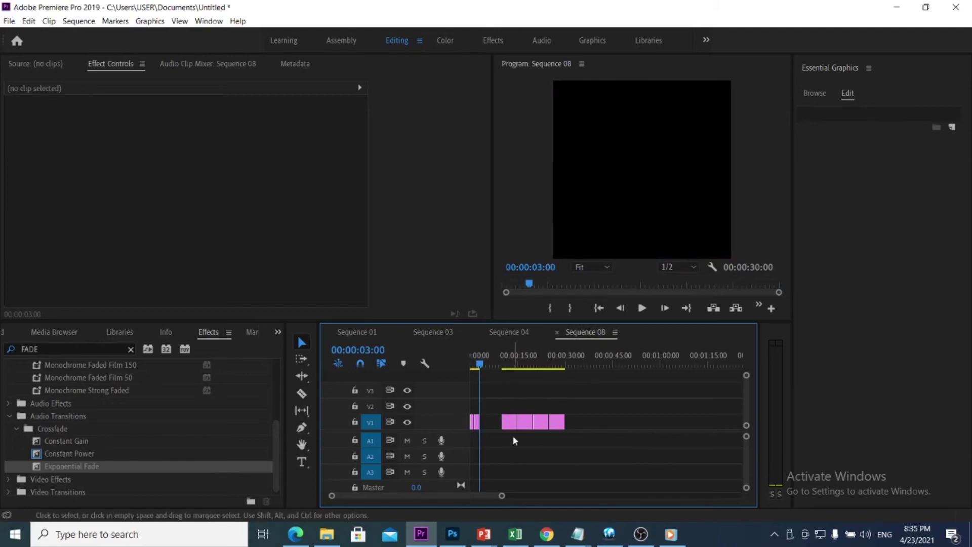
key(ctrl+v)
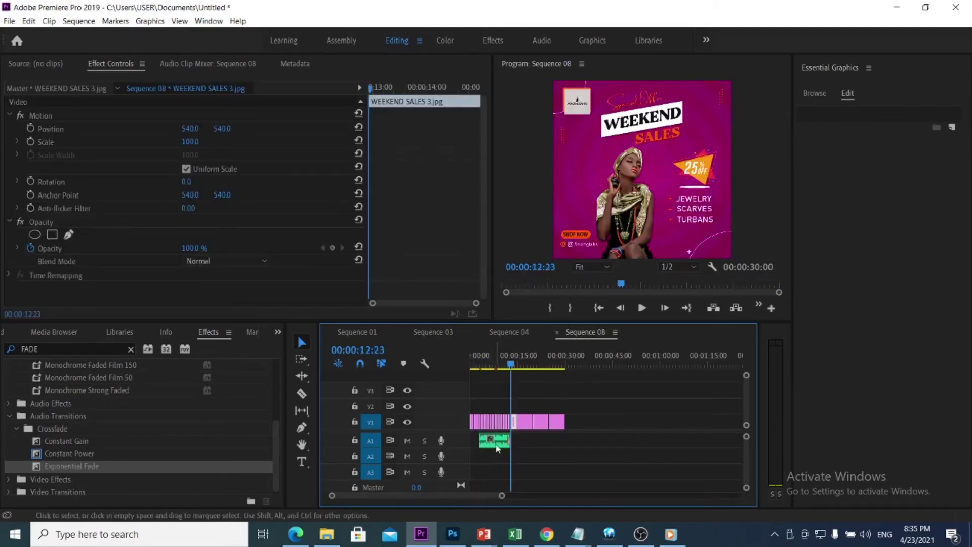
drag(501, 440, 492, 441)
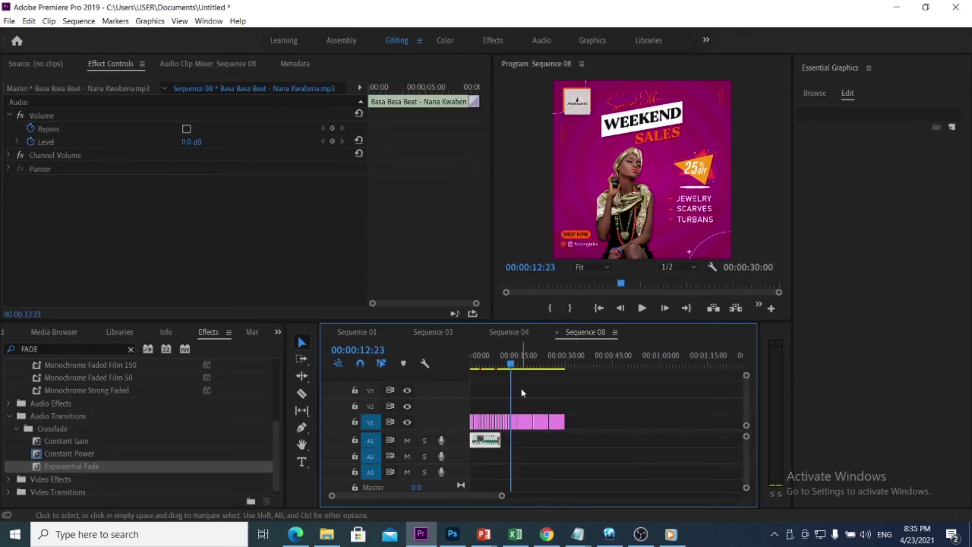
Extend video track 1 by duplicating the short image clips after the last one, and delete the surplus copies.
key(ctrl+z)
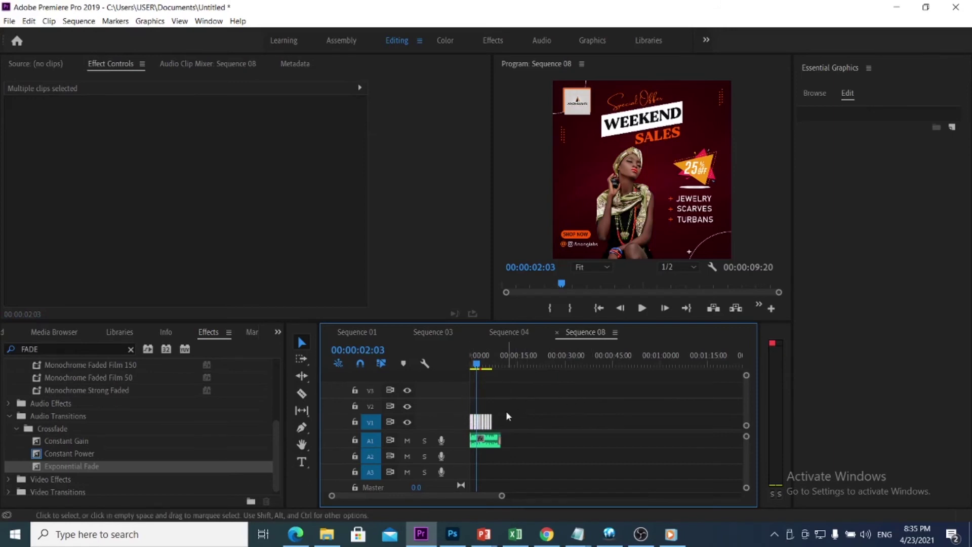
mouse_move(484, 419)
mouse_down()
mouse_move(509, 411)
mouse_move(479, 413)
mouse_move(484, 424)
mouse_up()
mouse_move(483, 425)
mouse_down()
mouse_move(541, 426)
mouse_move(496, 428)
mouse_up()
click(490, 413)
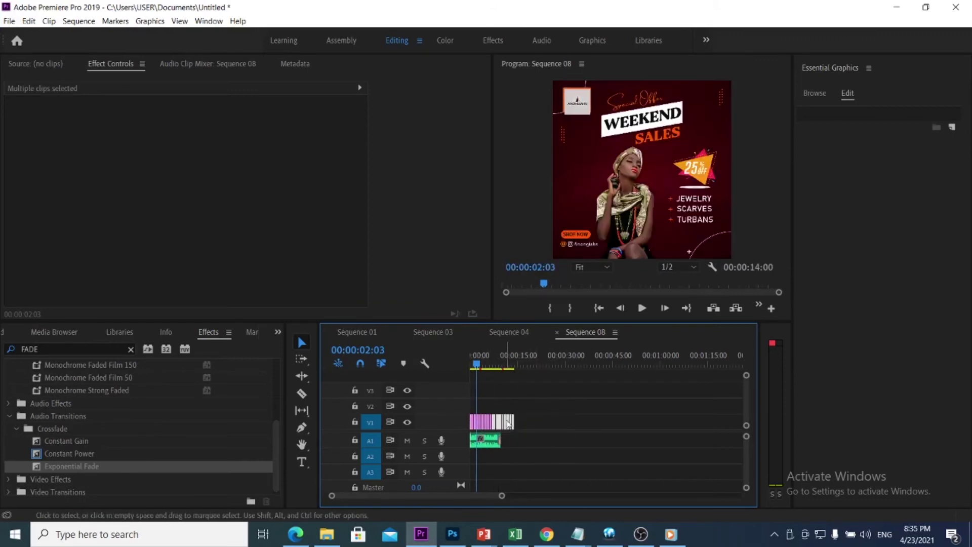
key(Delete)
Trim the end of the music clip to match the end of the last image clip at 00:00:08:05.
key(equal)
key(equal)
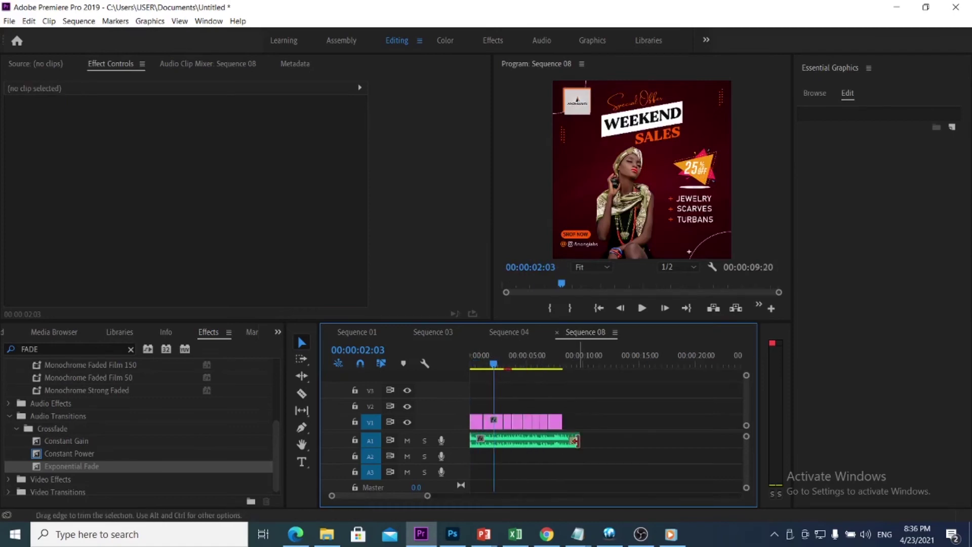
drag(578, 440, 561, 439)
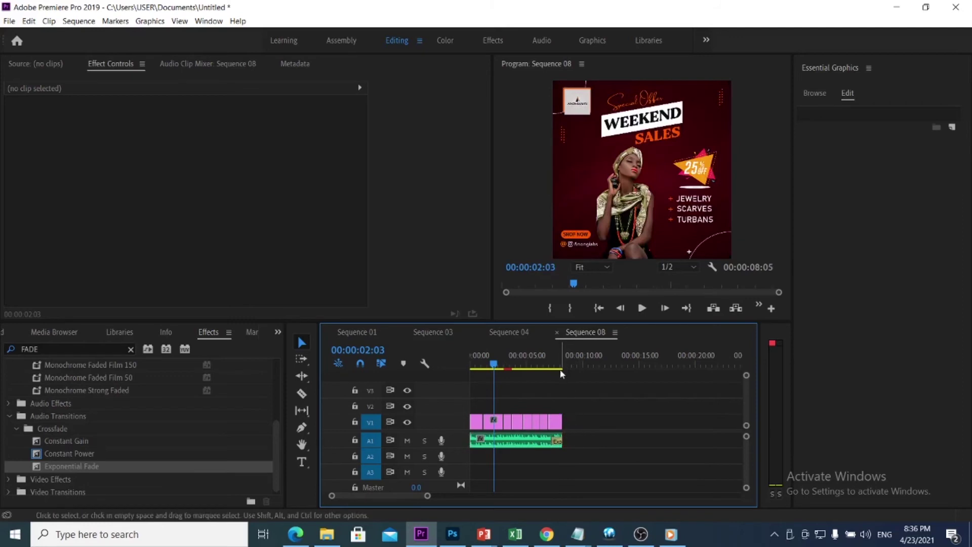
Select all image and music clips in Sequence 08, mark them as the in-to-out range, and open the export settings.
mouse_move(561, 370)
mouse_down()
mouse_move(571, 377)
mouse_move(560, 372)
mouse_up()
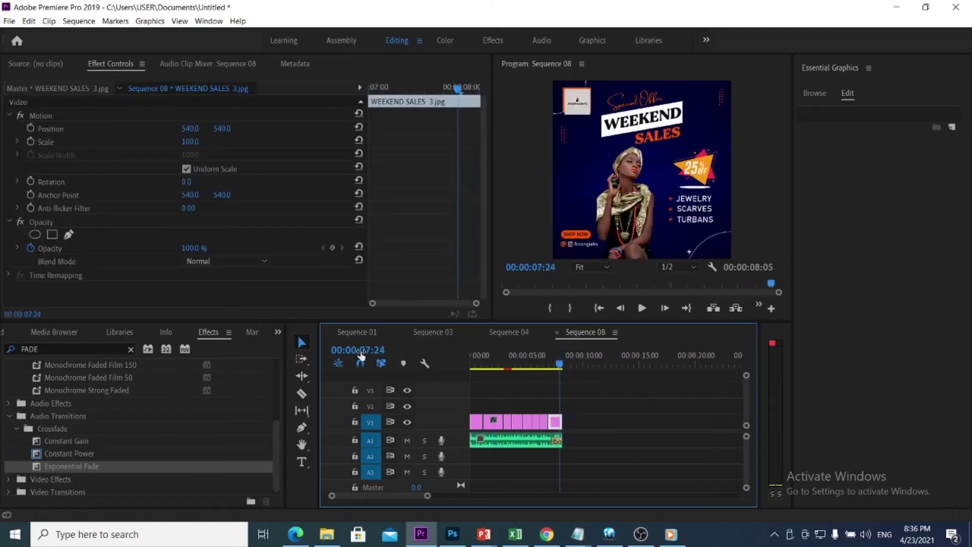
key(Right)
drag(587, 466, 542, 400)
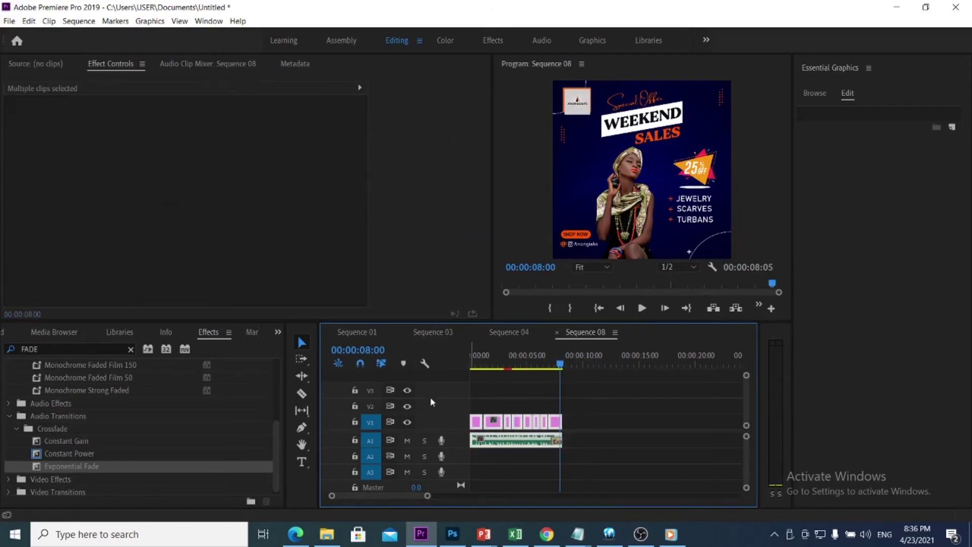
key(/)
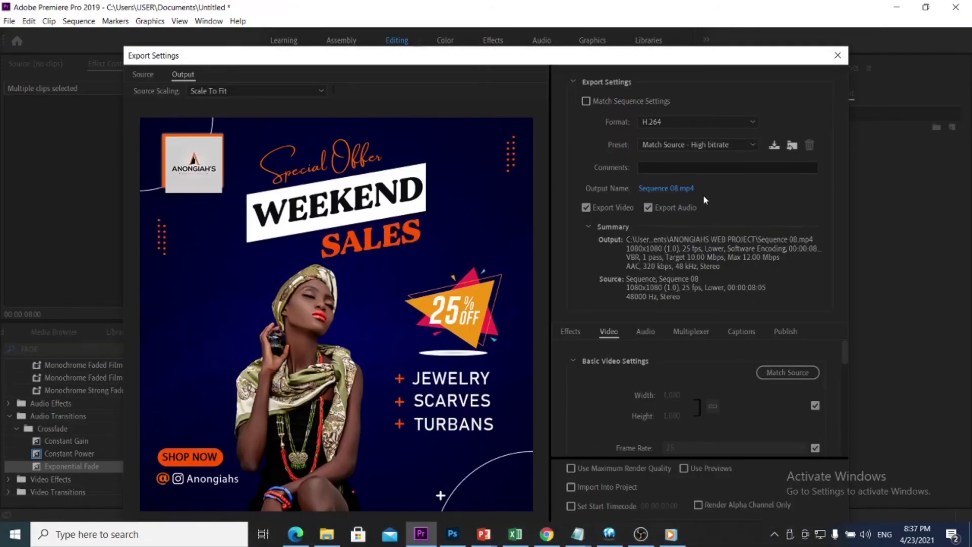
Name the export output "ig feed video" and save it in the ANONGIAHS WEB PROJECT folder.
click(675, 189)
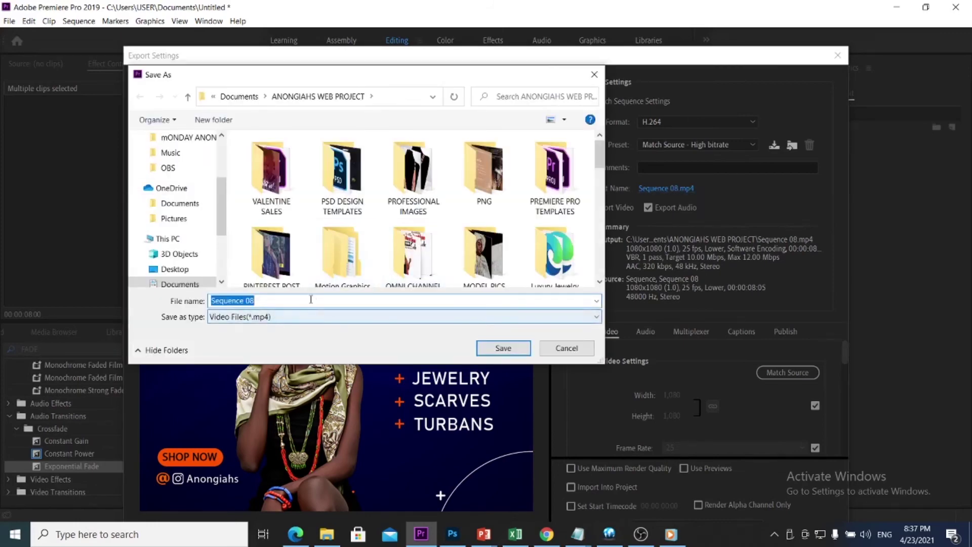
text(ig)
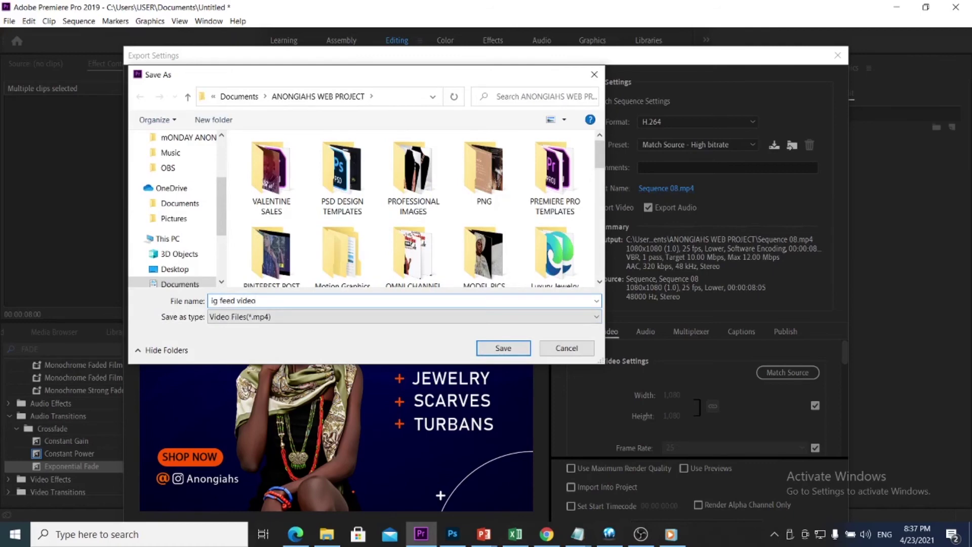
text( feed video)
click(519, 351)
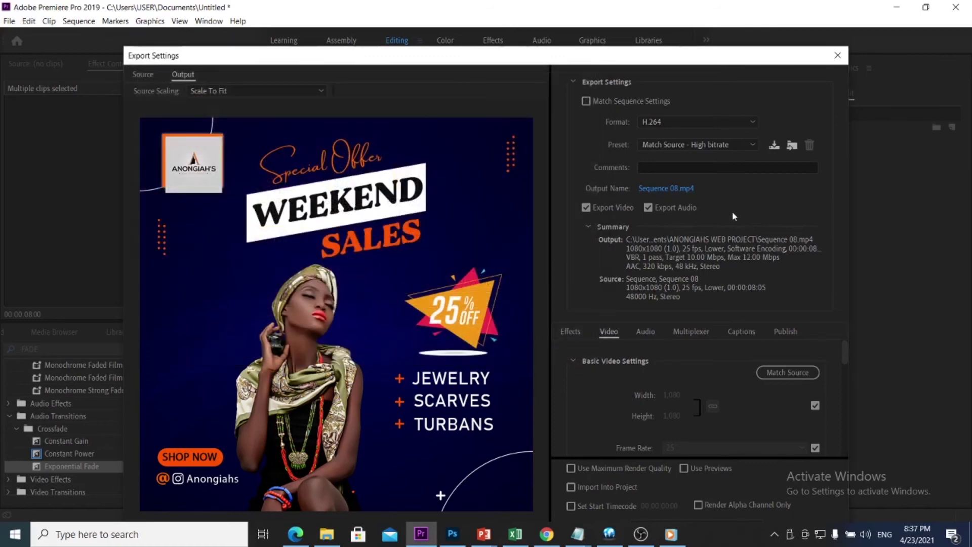
Export the sequence in H.264 format with the Match Source - High bitrate preset.
drag(700, 58, 698, 14)
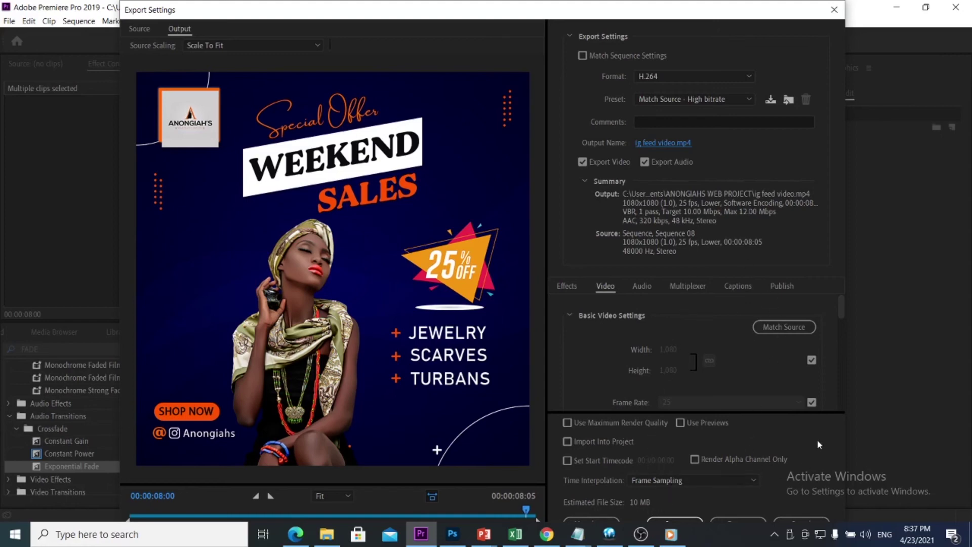
mouse_move(680, 18)
mouse_down()
mouse_move(678, 4)
mouse_move(678, 15)
mouse_up()
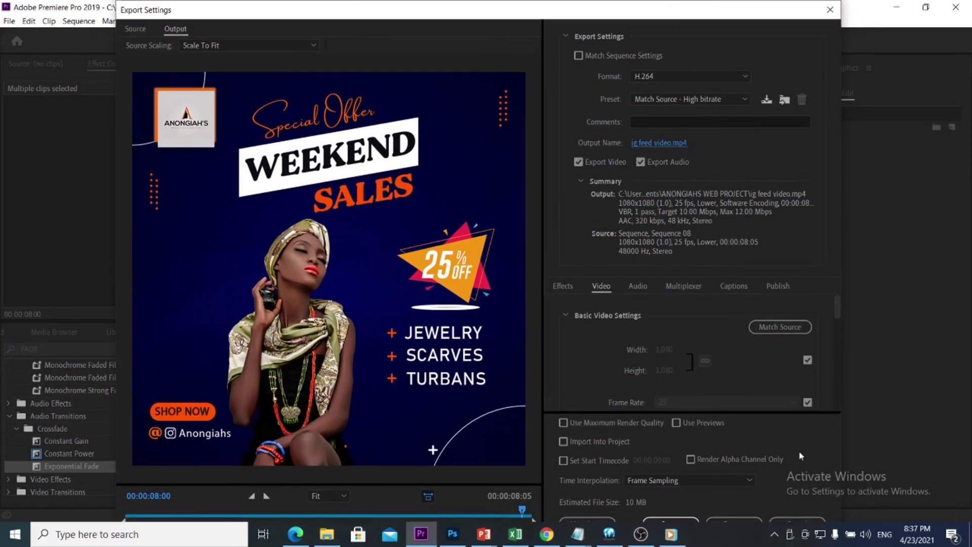
click(743, 523)
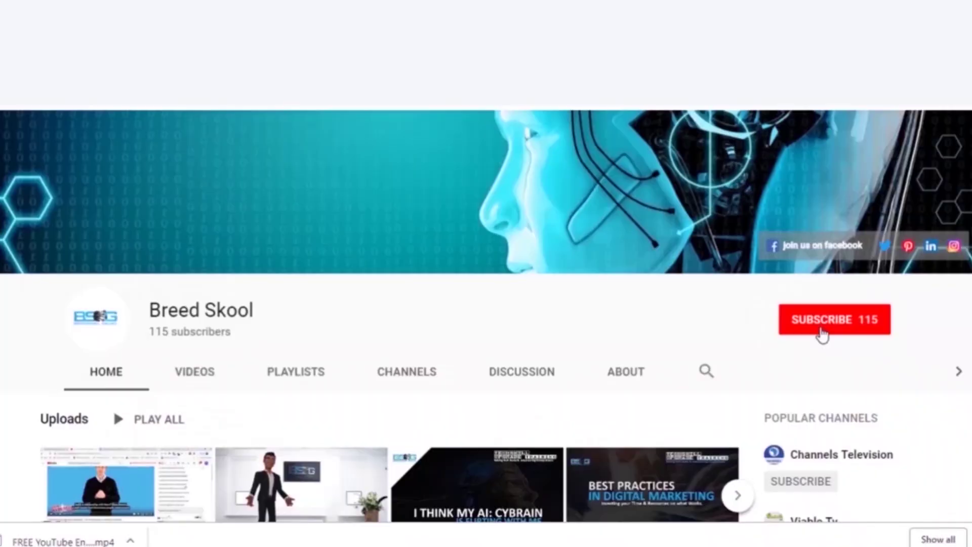
Switch to YouTube, subscribe to the Breed Skool channel, and set its notifications to All.
click(822, 328)
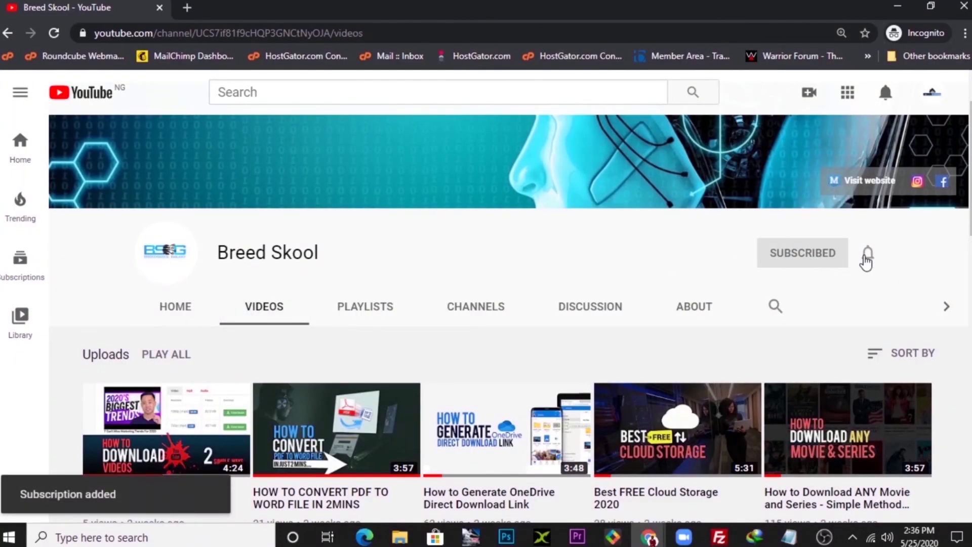
click(867, 257)
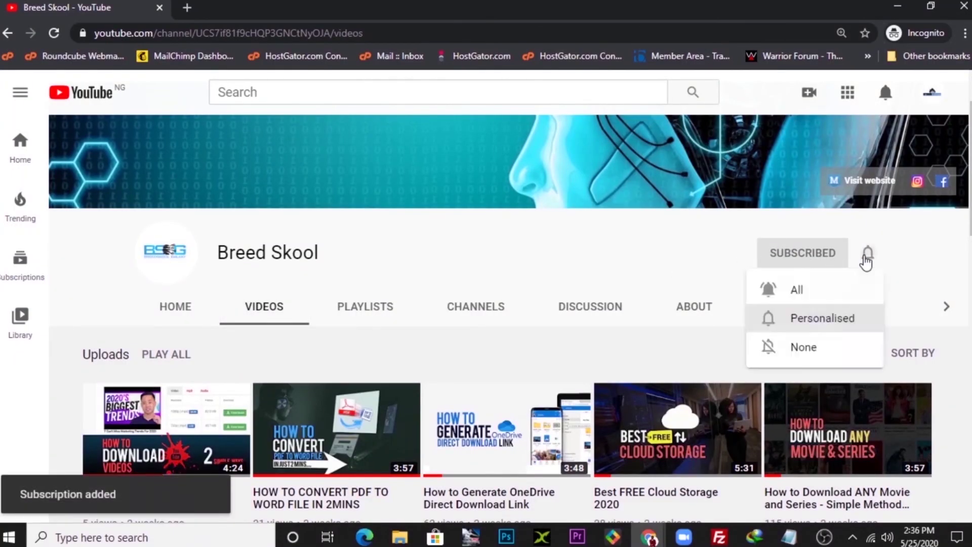
click(804, 290)
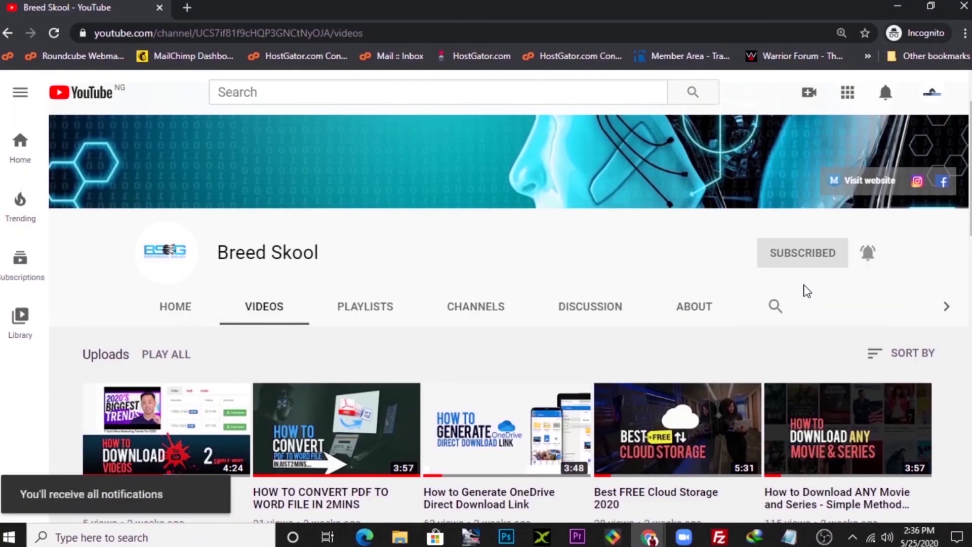